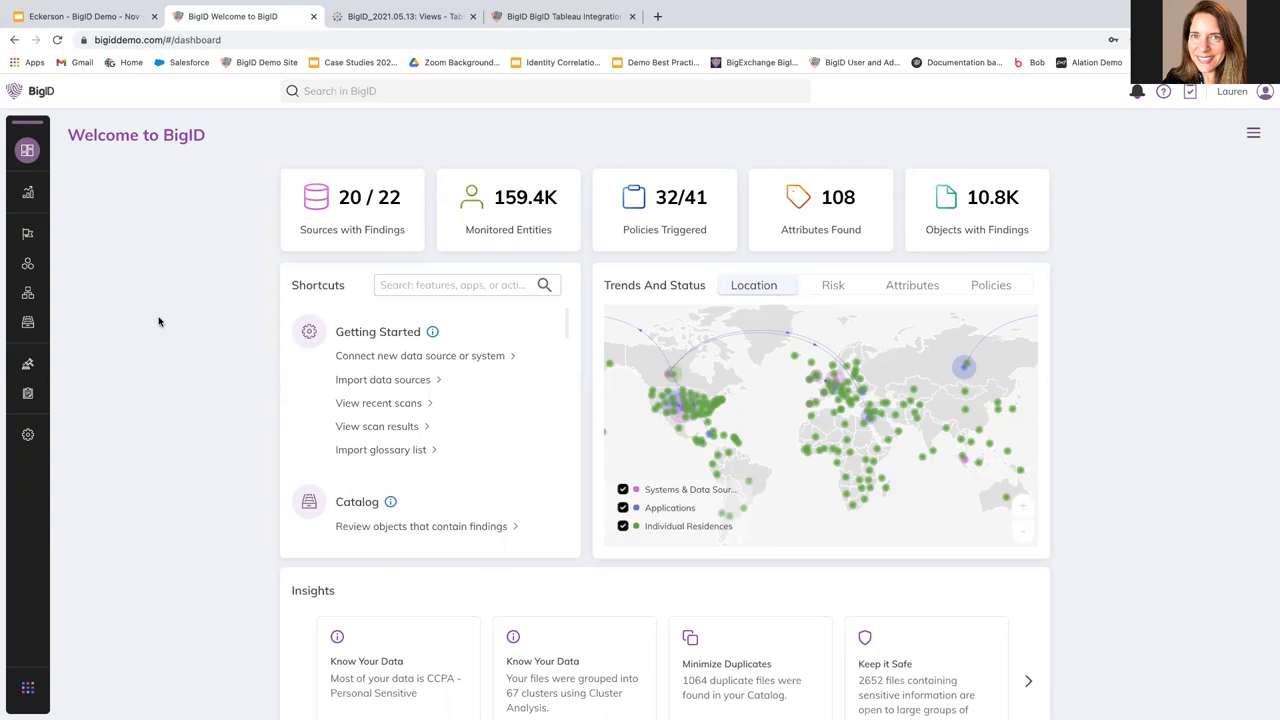
scroll(158, 321, "down", 2)
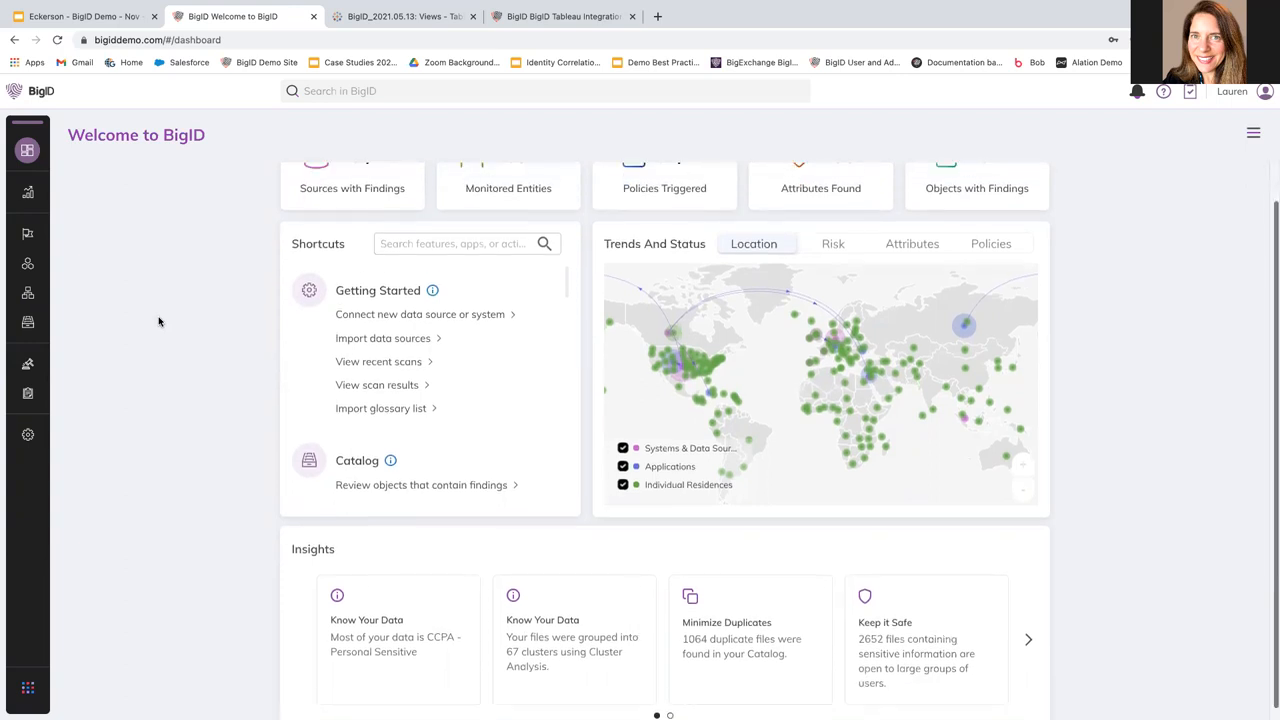
scroll(158, 321, "up", 2)
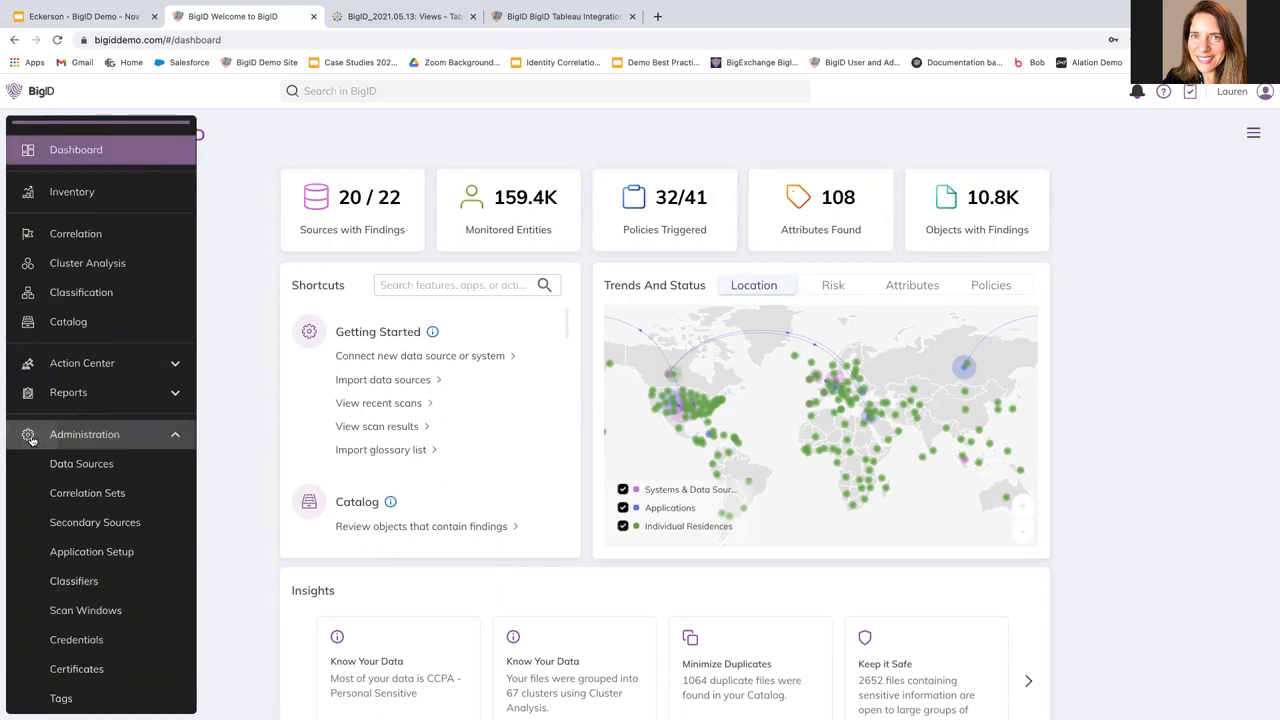
Step: Show the Data Sources list with all 22 connected data sources
left_click(81, 463)
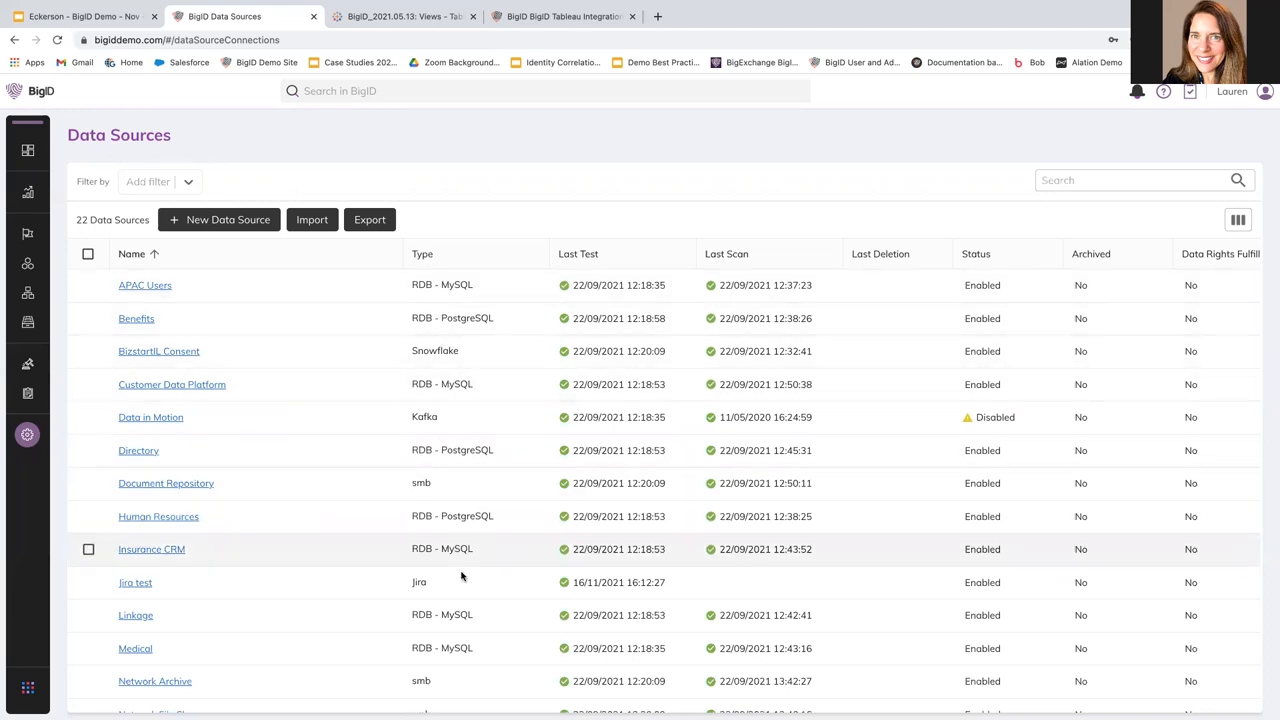
scroll(347, 452, "down", 3)
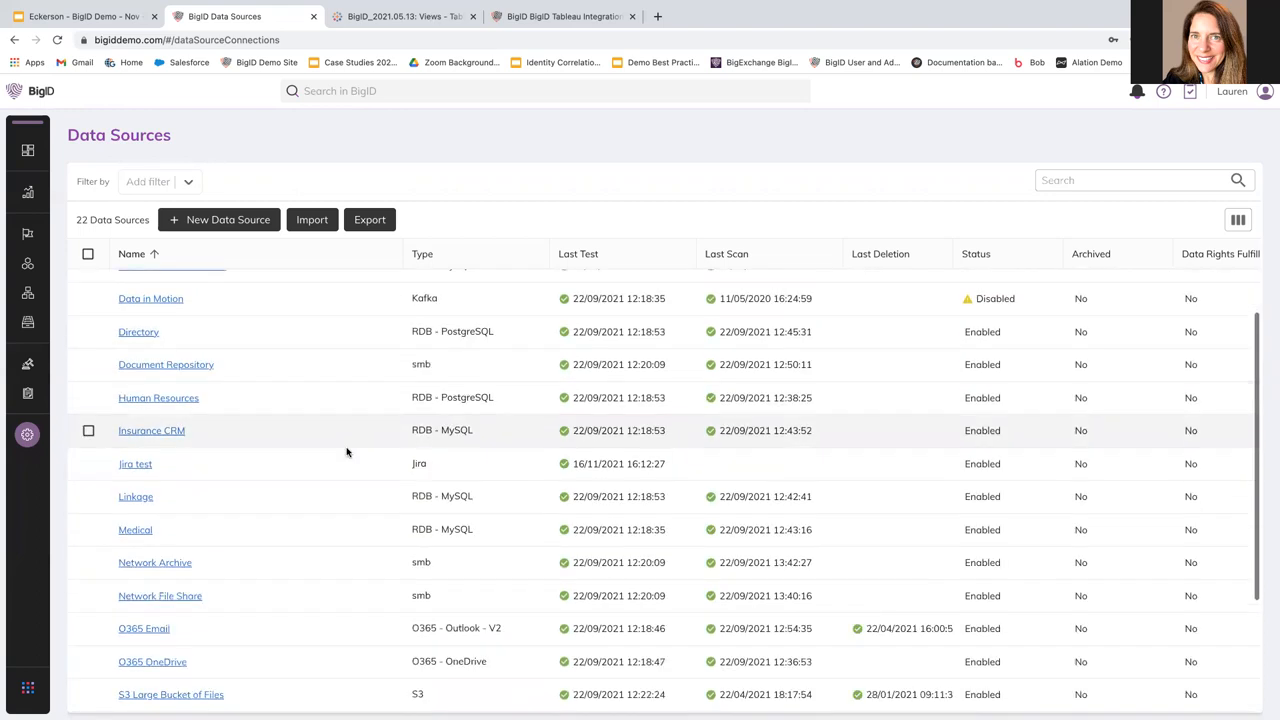
scroll(347, 452, "down", 2)
scroll(347, 452, "down", 2)
scroll(347, 452, "up", 6)
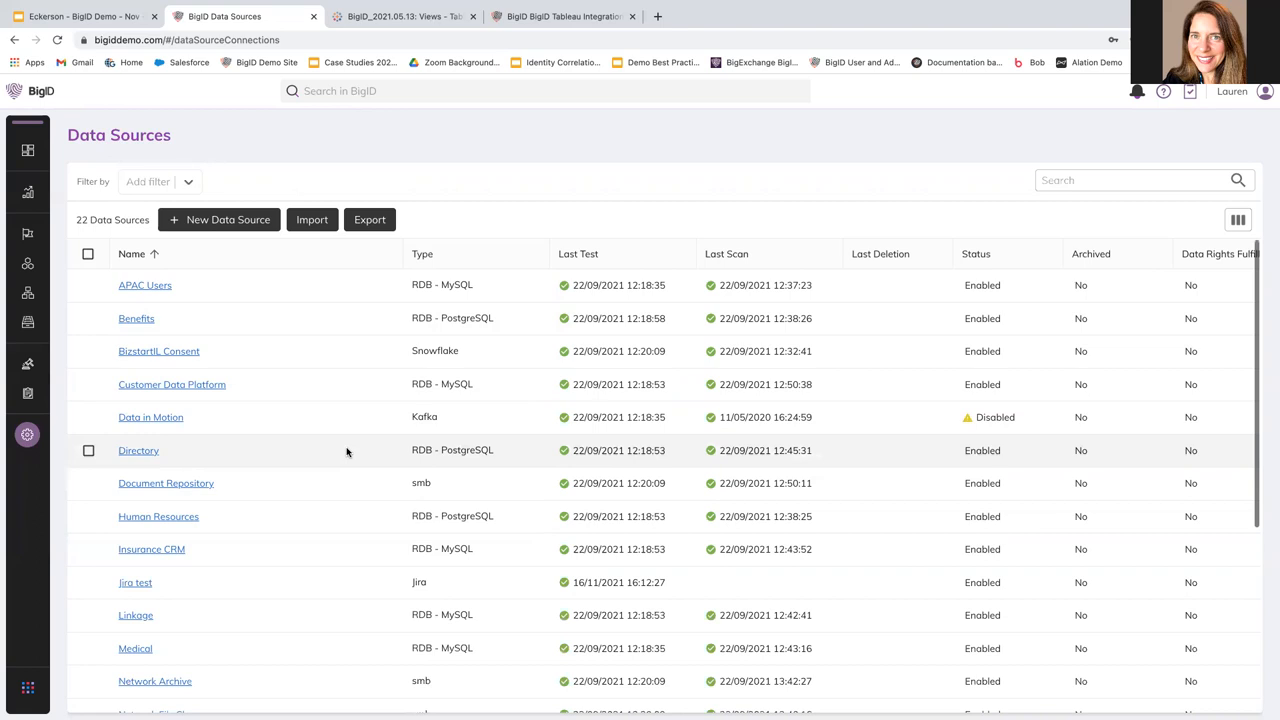
Step: Start a new data source to browse the Connect Your Data connector catalog
left_click(236, 227)
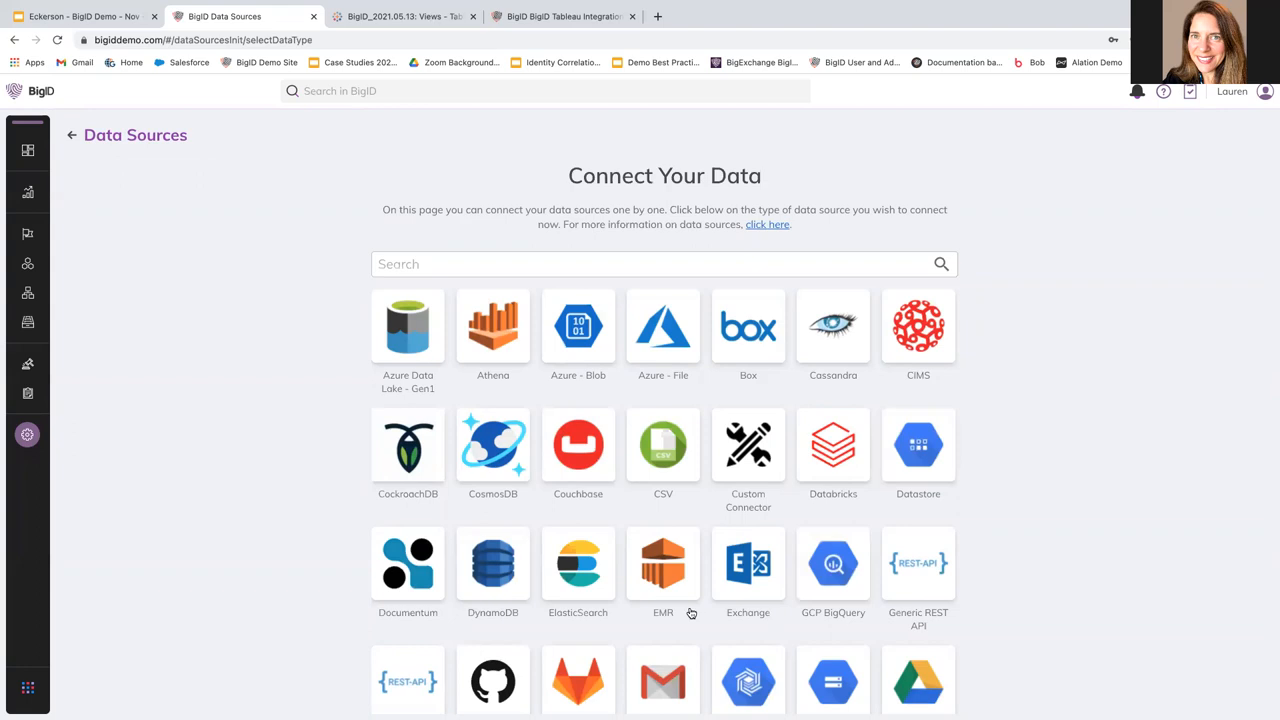
scroll(691, 613, "down", 2)
scroll(691, 613, "down", 2)
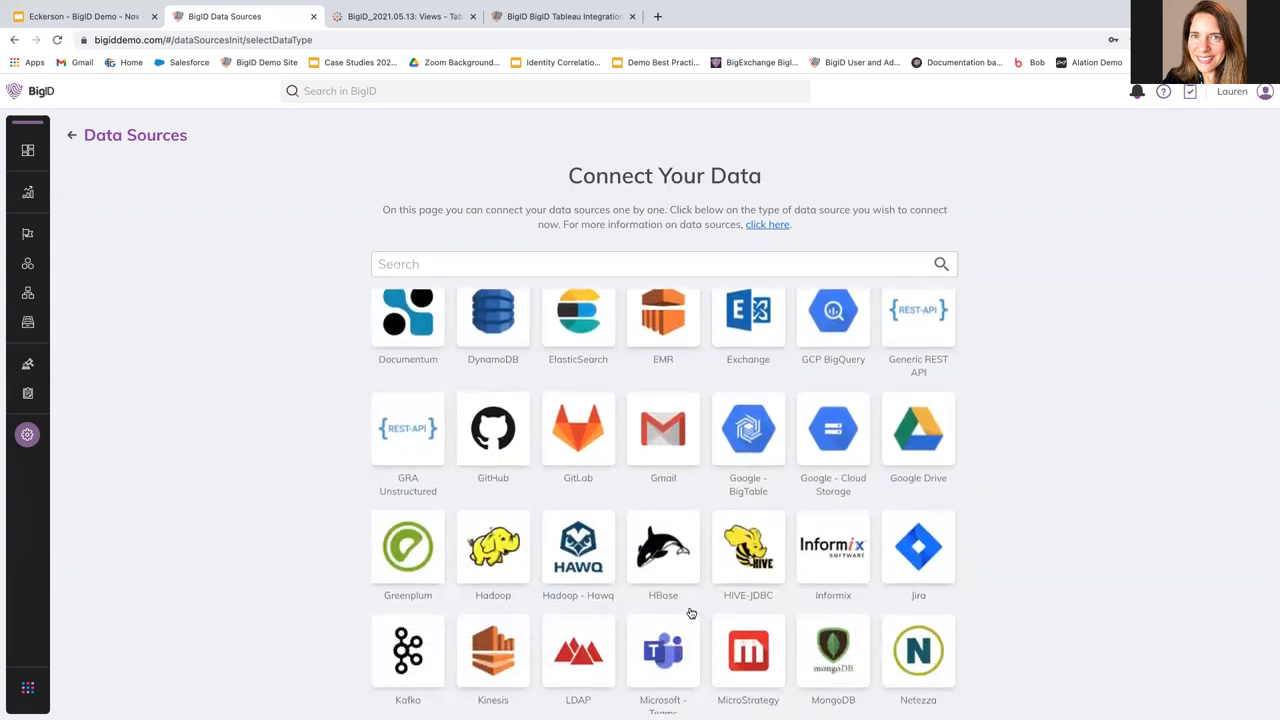
scroll(691, 613, "down", 2)
scroll(691, 613, "down", 3)
scroll(691, 613, "down", 1)
scroll(691, 613, "down", 2)
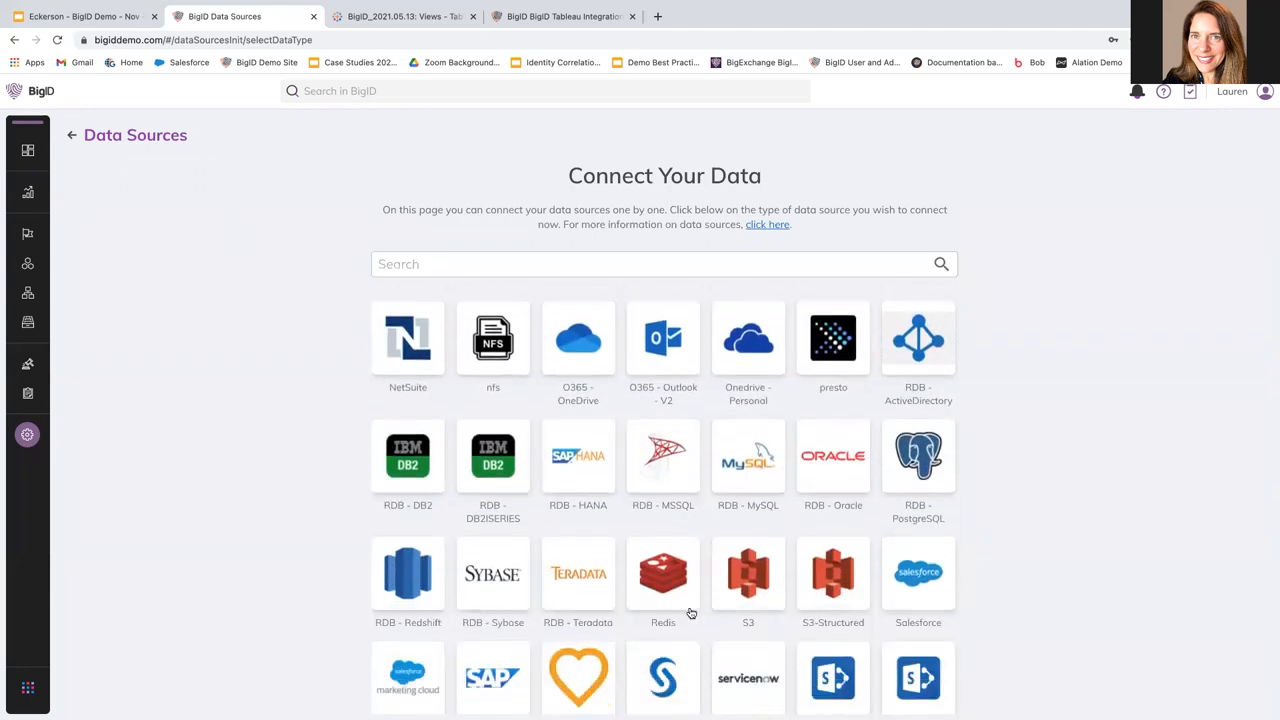
scroll(691, 613, "down", 2)
scroll(691, 613, "down", 2)
scroll(691, 613, "down", 2)
scroll(691, 613, "down", 1)
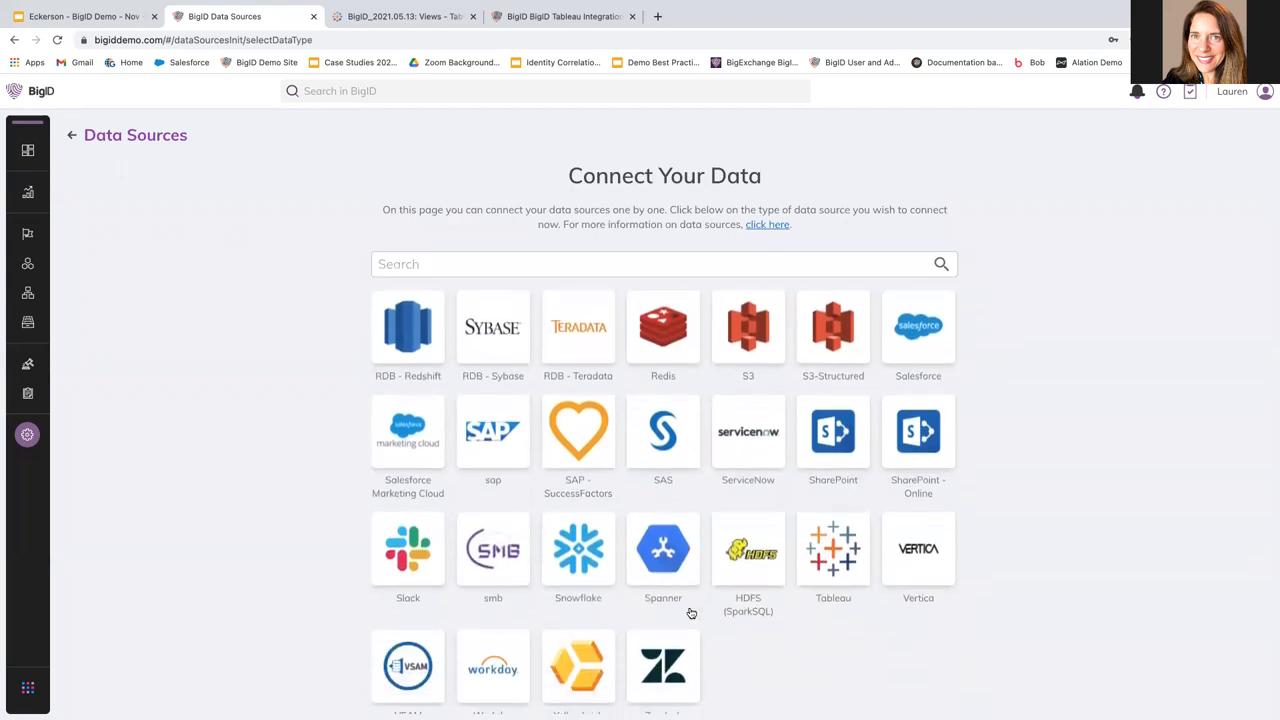
scroll(691, 613, "down", 1)
scroll(691, 613, "up", 2)
scroll(691, 613, "up", 2)
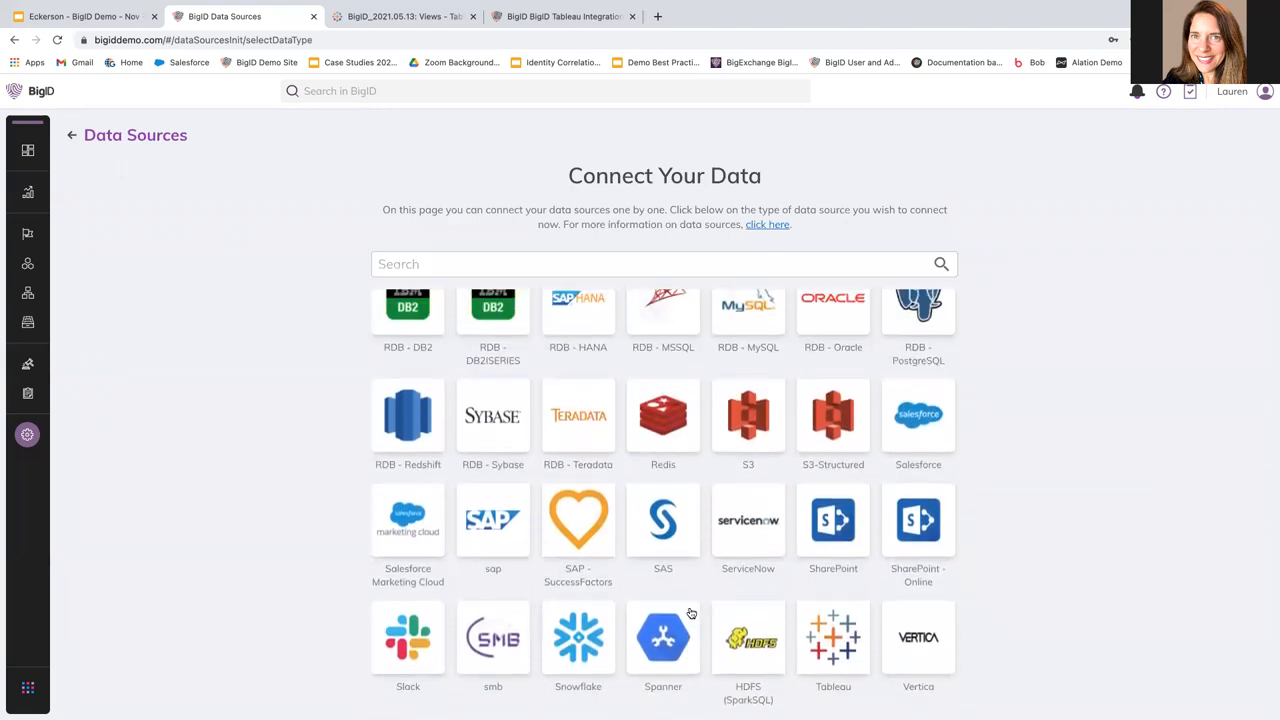
scroll(691, 613, "up", 1)
scroll(691, 613, "up", 2)
scroll(691, 613, "up", 1)
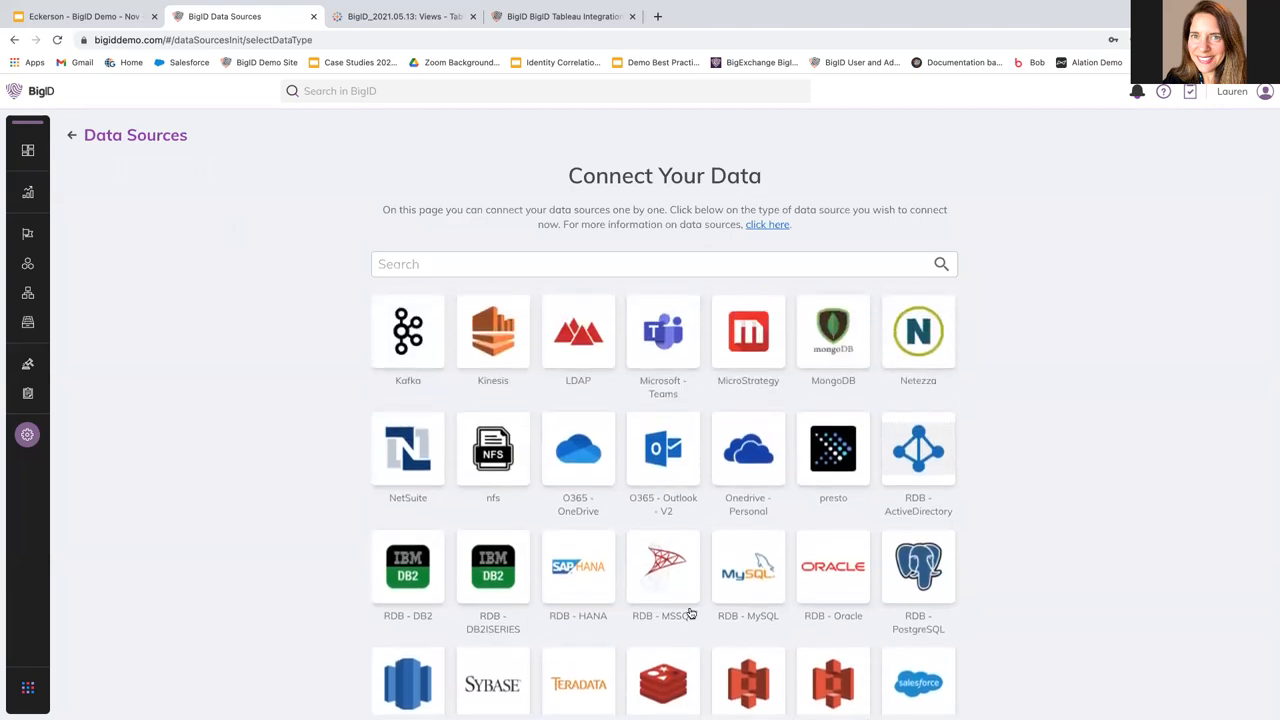
scroll(691, 613, "up", 2)
scroll(691, 613, "up", 1)
scroll(691, 613, "up", 3)
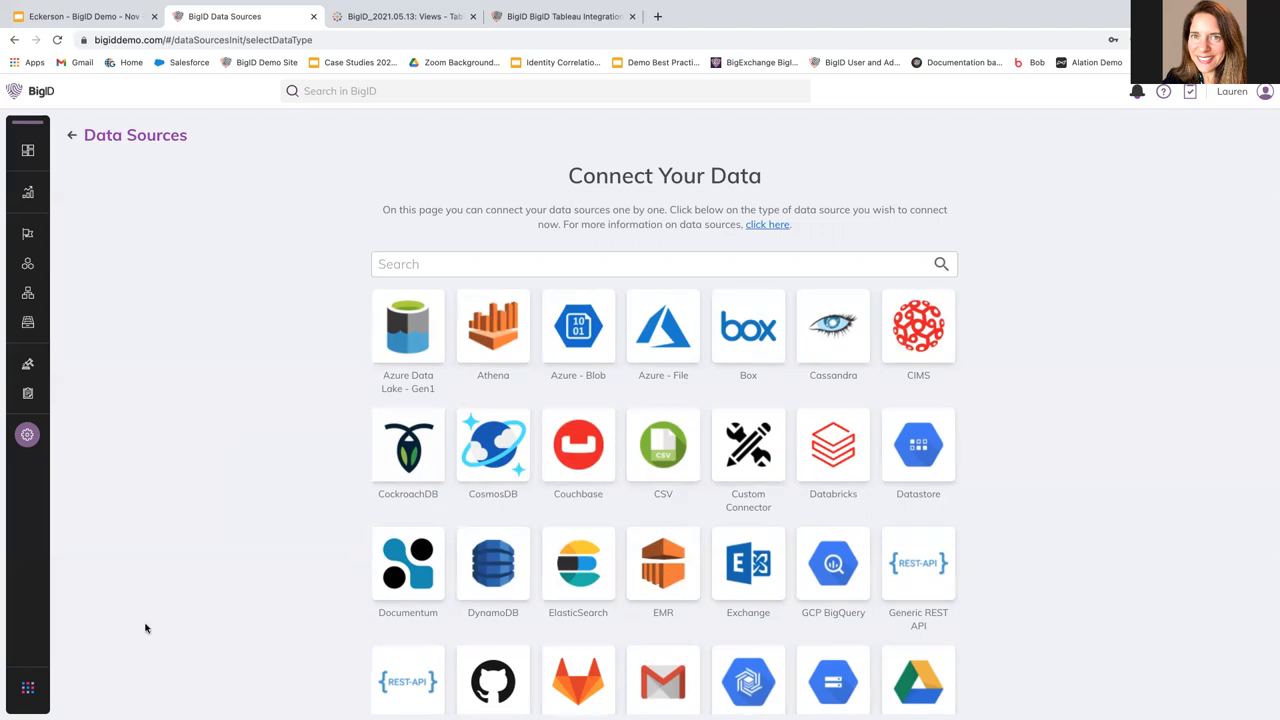
Step: Launch the Data Processing and Sharing app from Applications Management
left_click(48, 696)
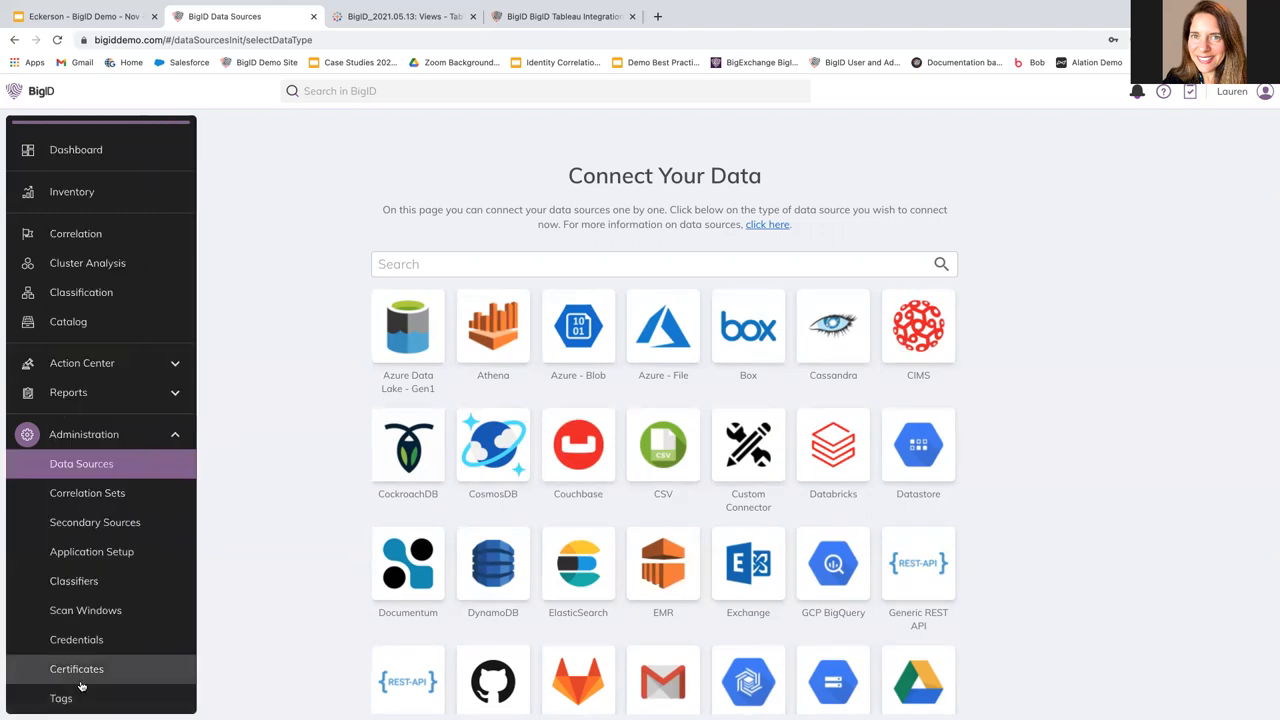
scroll(66, 699, "down", 5)
left_click(82, 690)
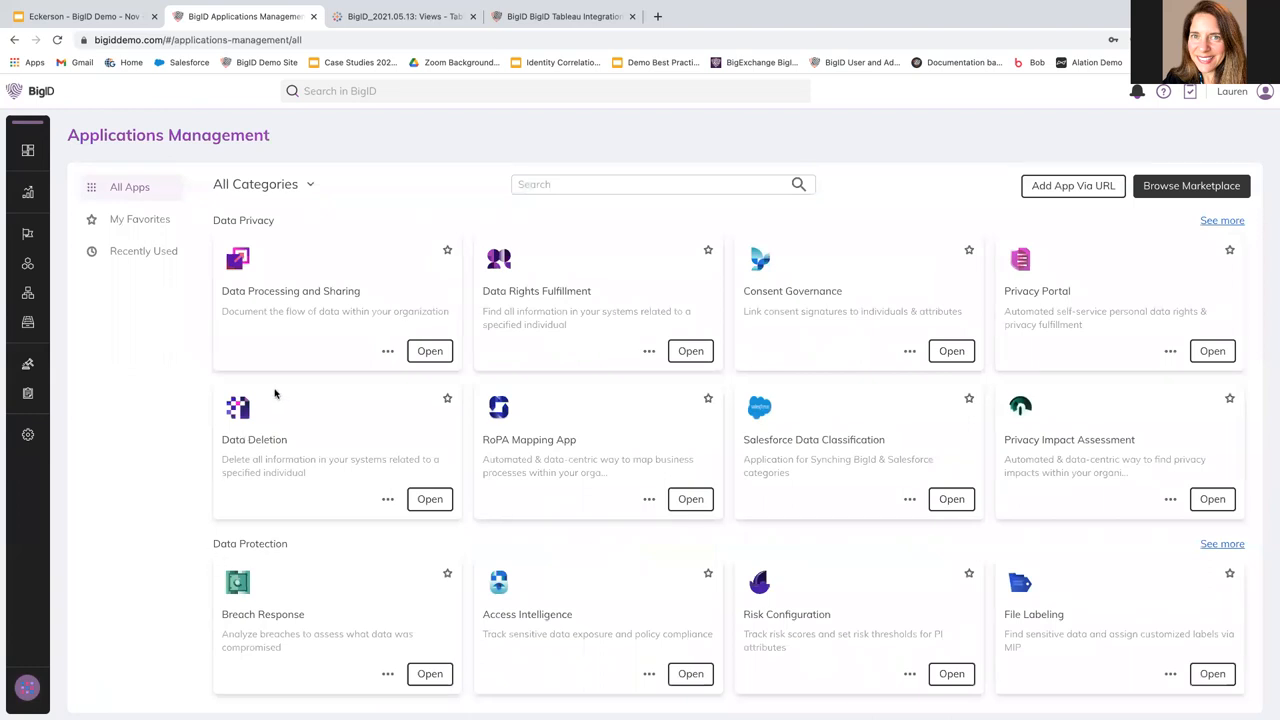
left_click(430, 351)
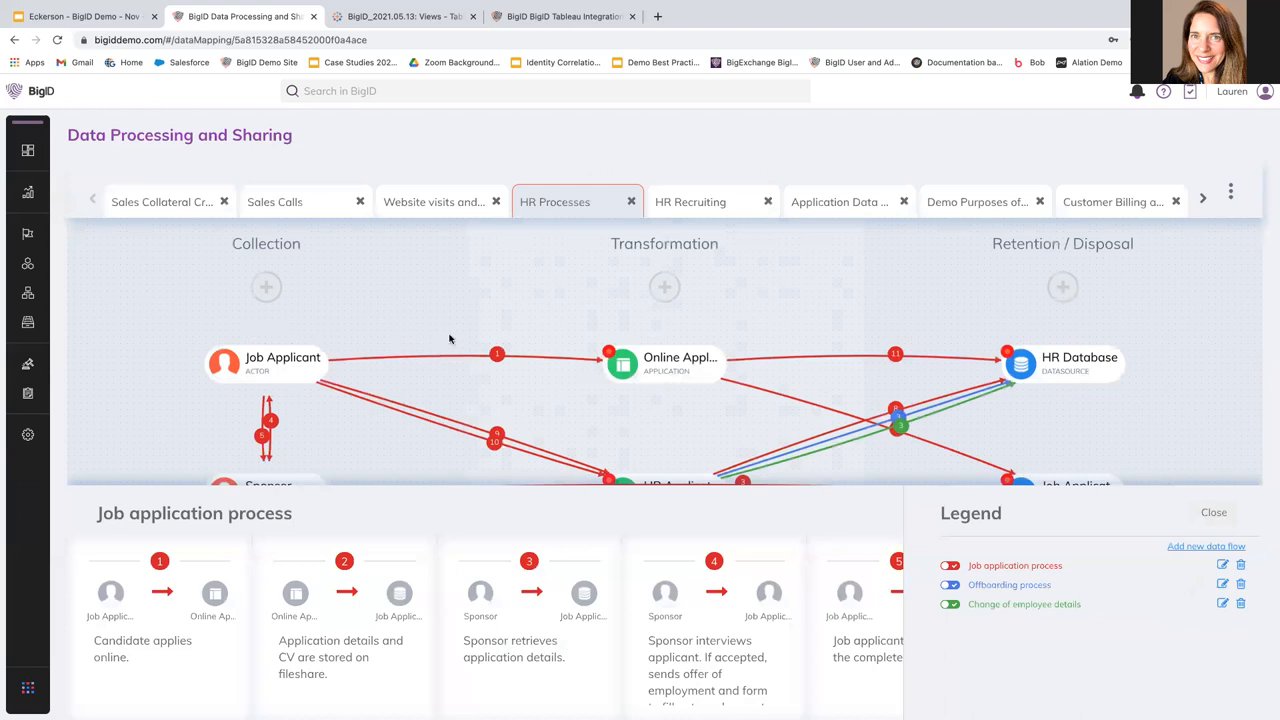
Step: View the Sales Collateral, Sales Calls and Website visits data maps in turn
left_click(155, 202)
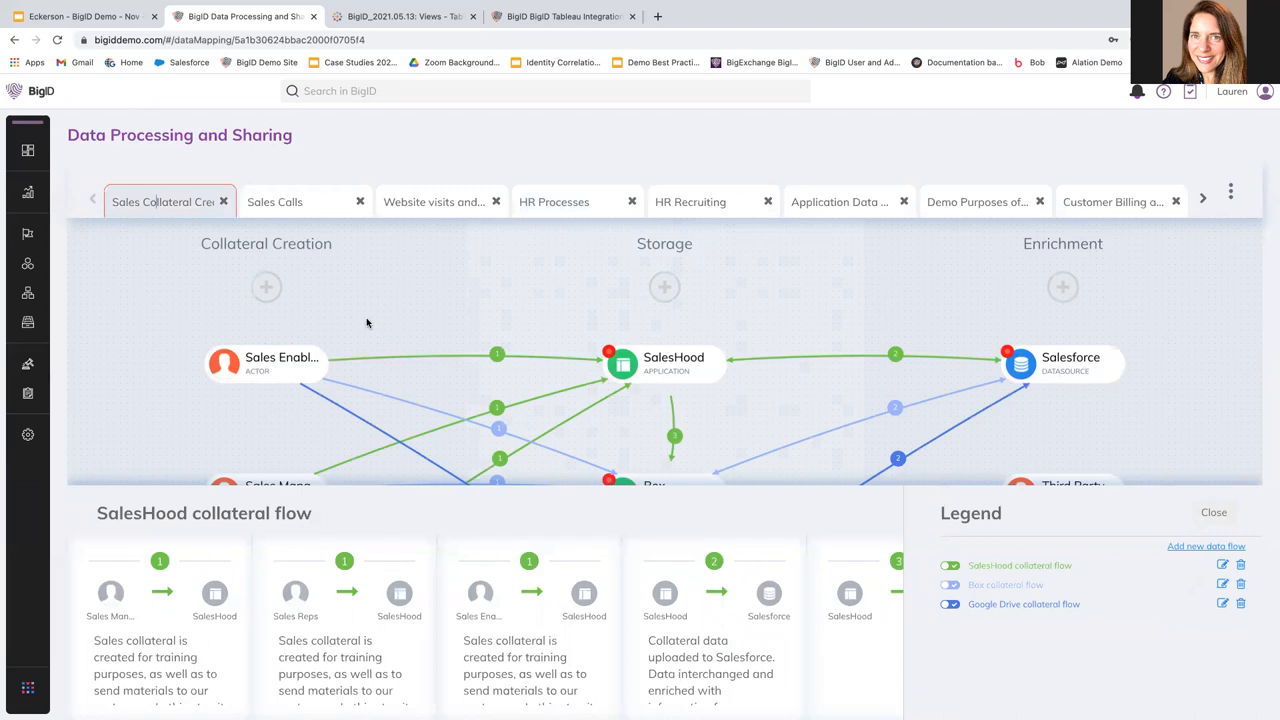
scroll(731, 338, "down", 1)
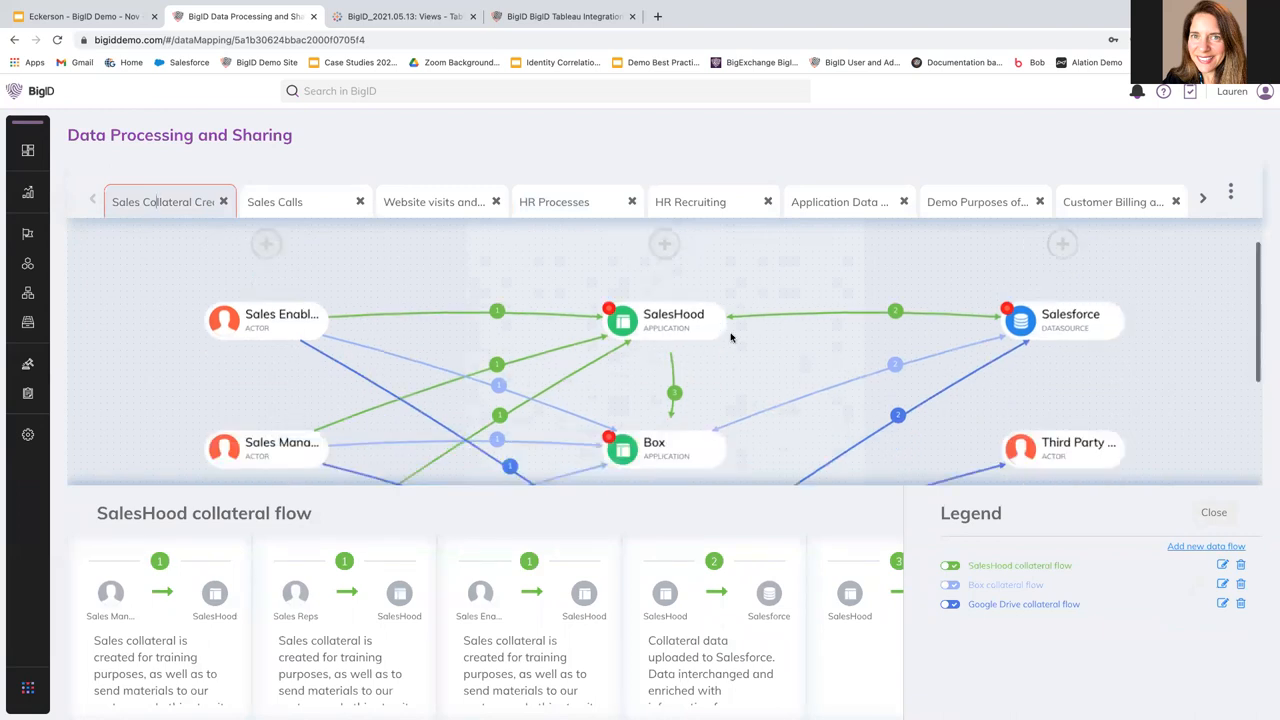
scroll(731, 338, "down", 2)
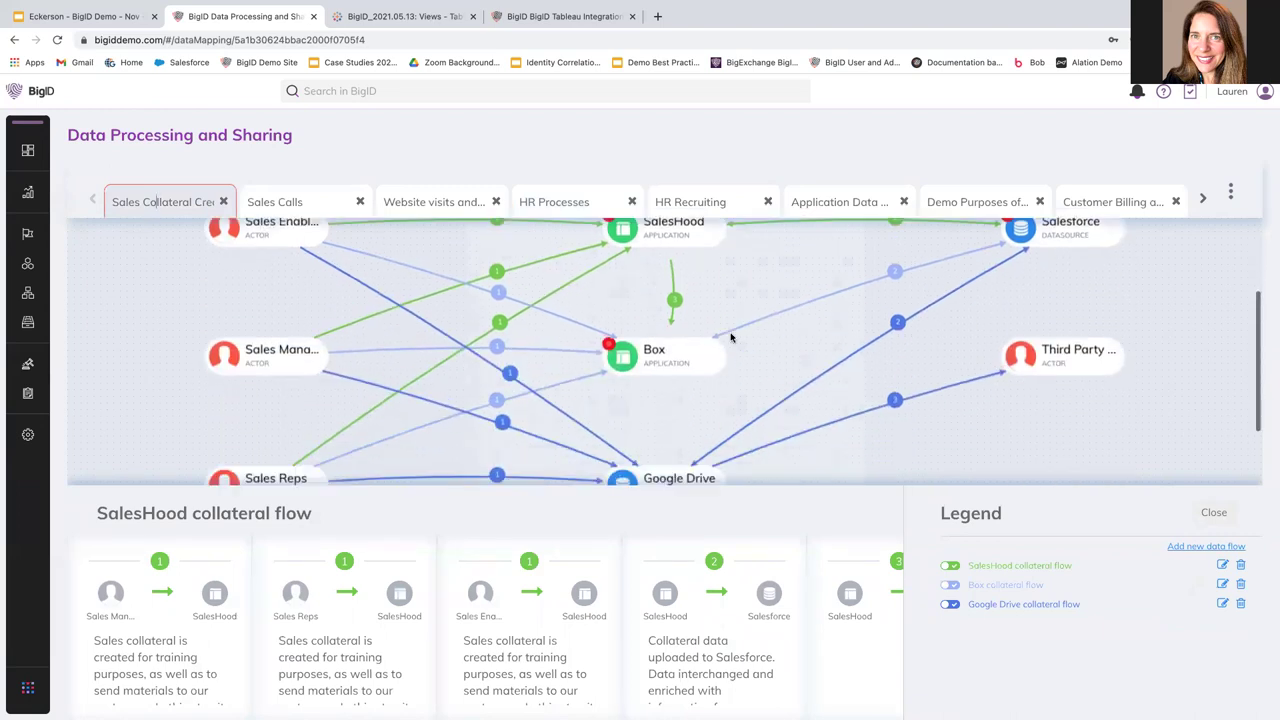
left_click(268, 199)
left_click(455, 201)
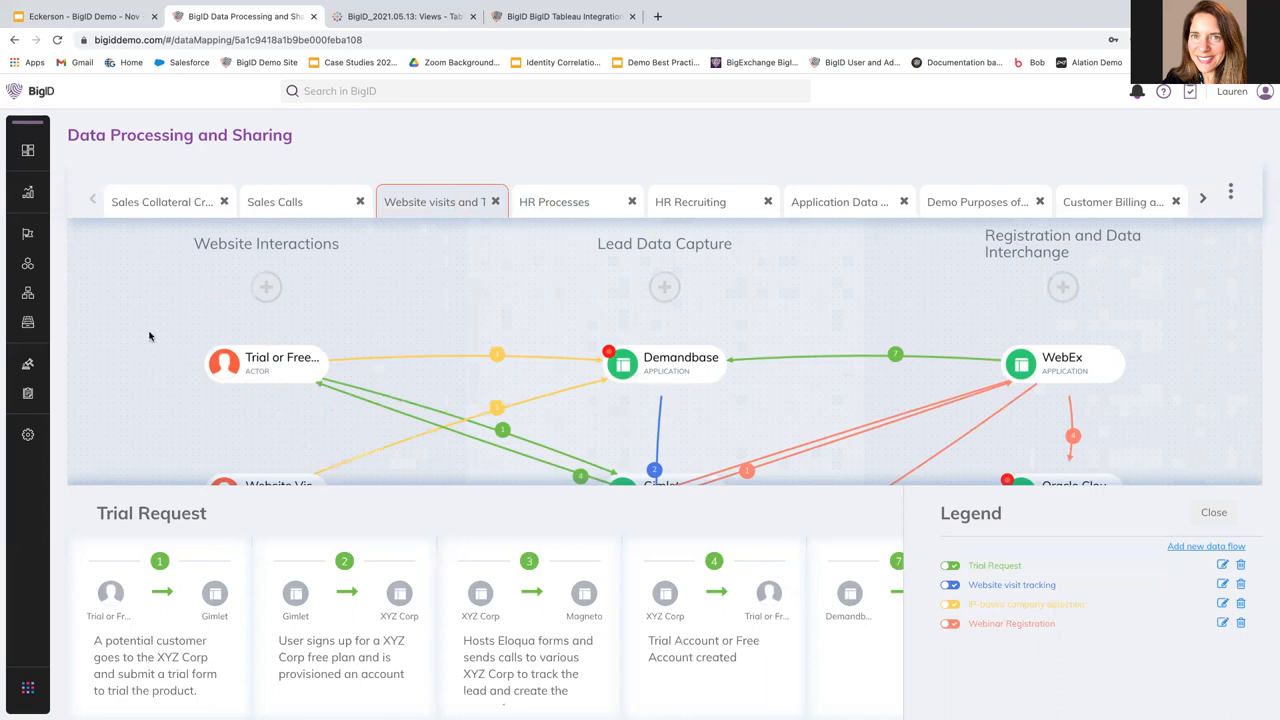
Step: Filter the Catalog to objects holding the Name attribute, narrowing to 93 objects
mouse_move(28, 322)
left_click(70, 327)
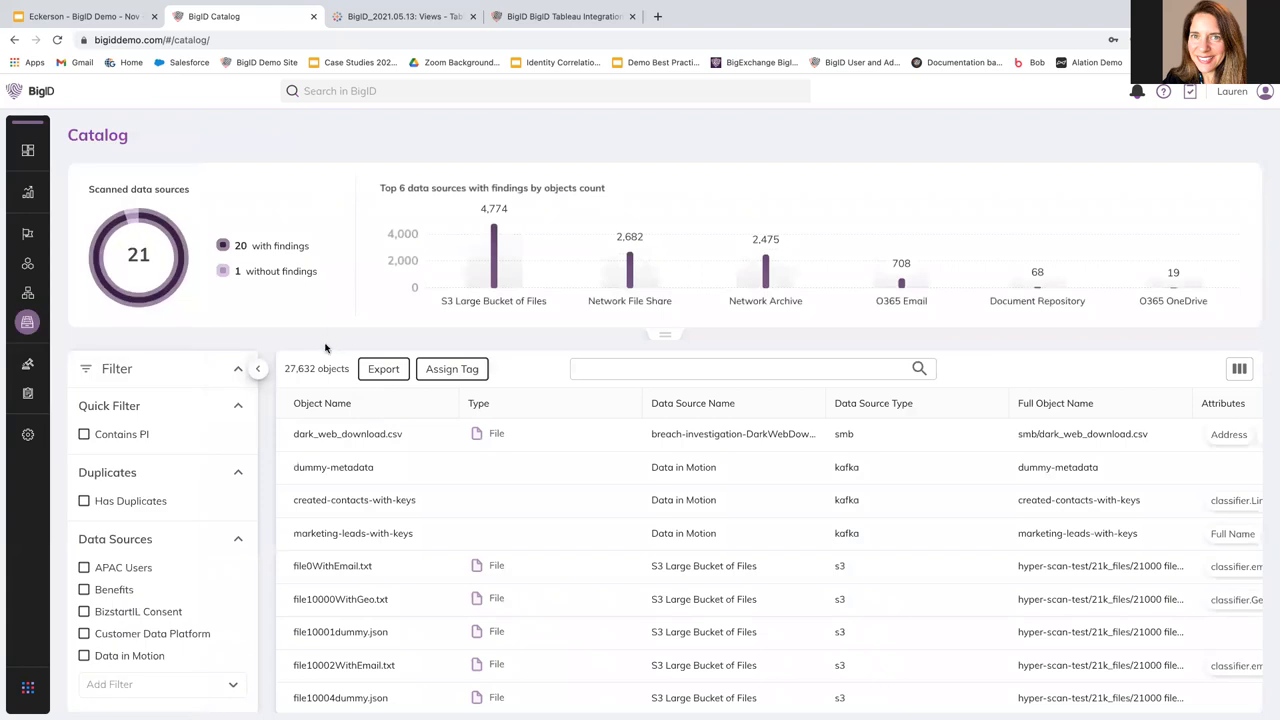
scroll(203, 446, "down", 5)
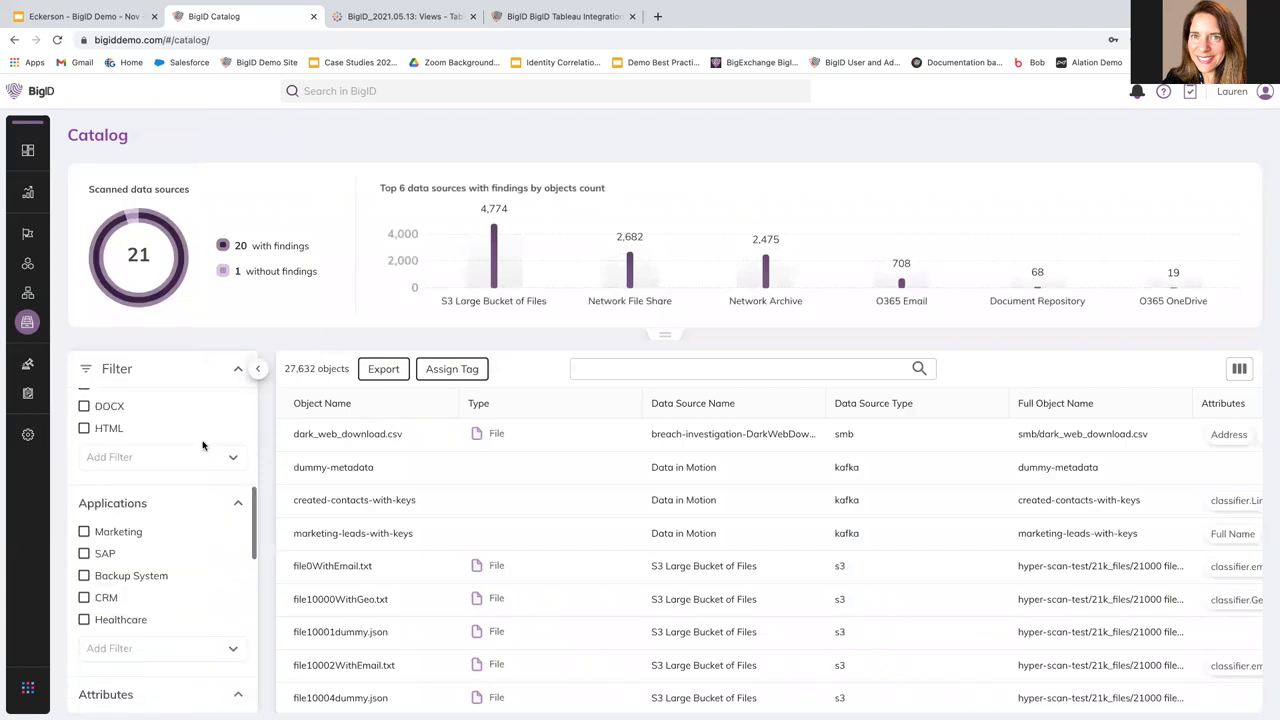
scroll(203, 446, "down", 3)
scroll(203, 446, "down", 2)
scroll(203, 446, "down", 2)
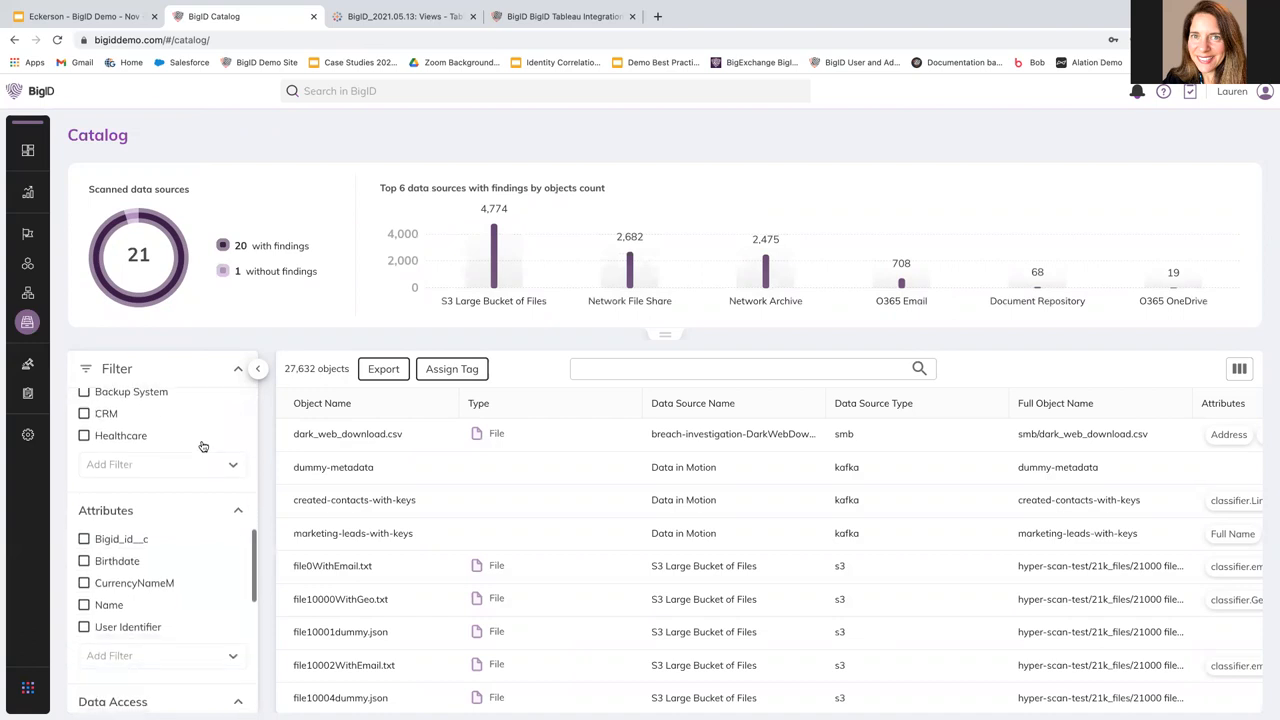
left_click(85, 608)
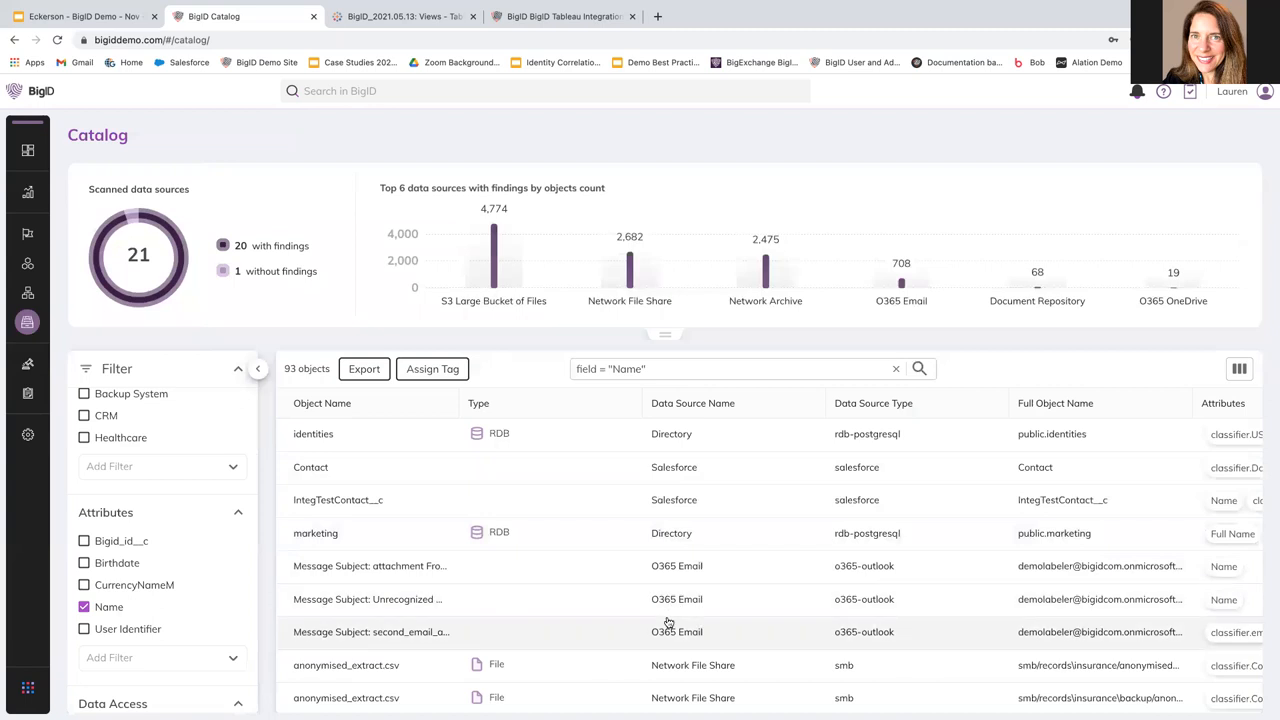
scroll(668, 622, "down", 1)
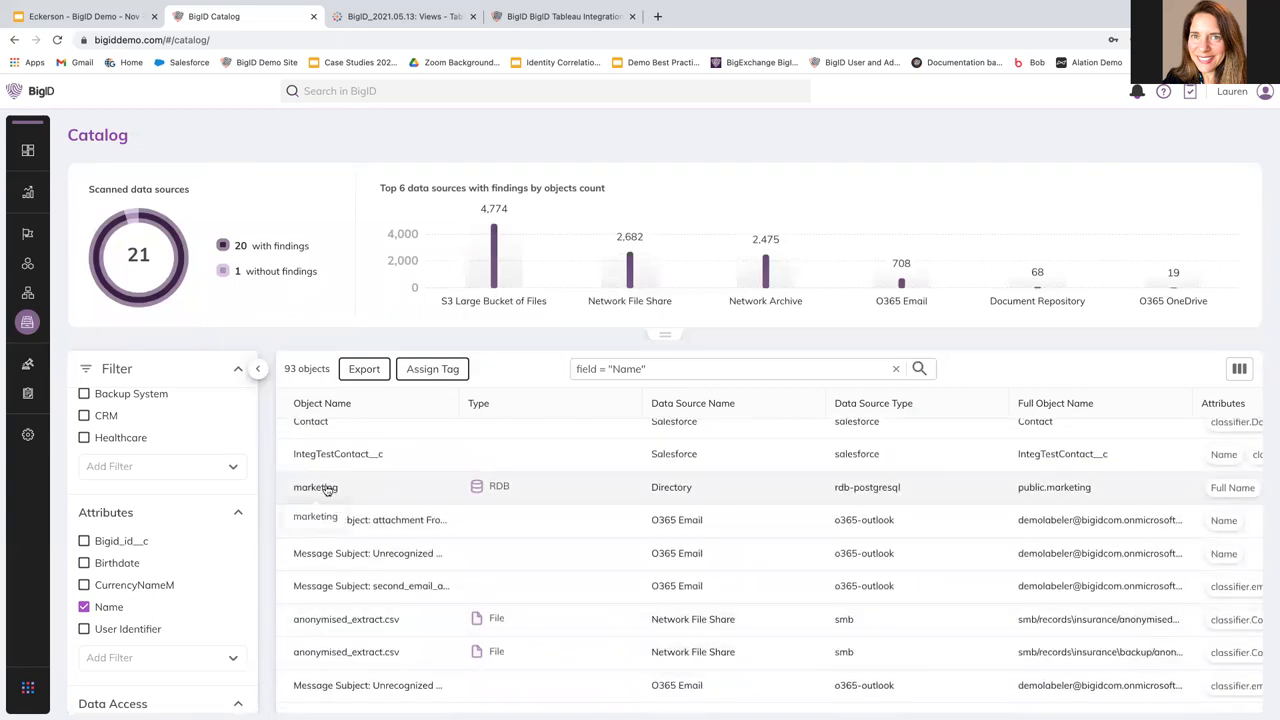
Step: Inspect the marketing object's attributes and its city, country and full_name column details
left_click(327, 489)
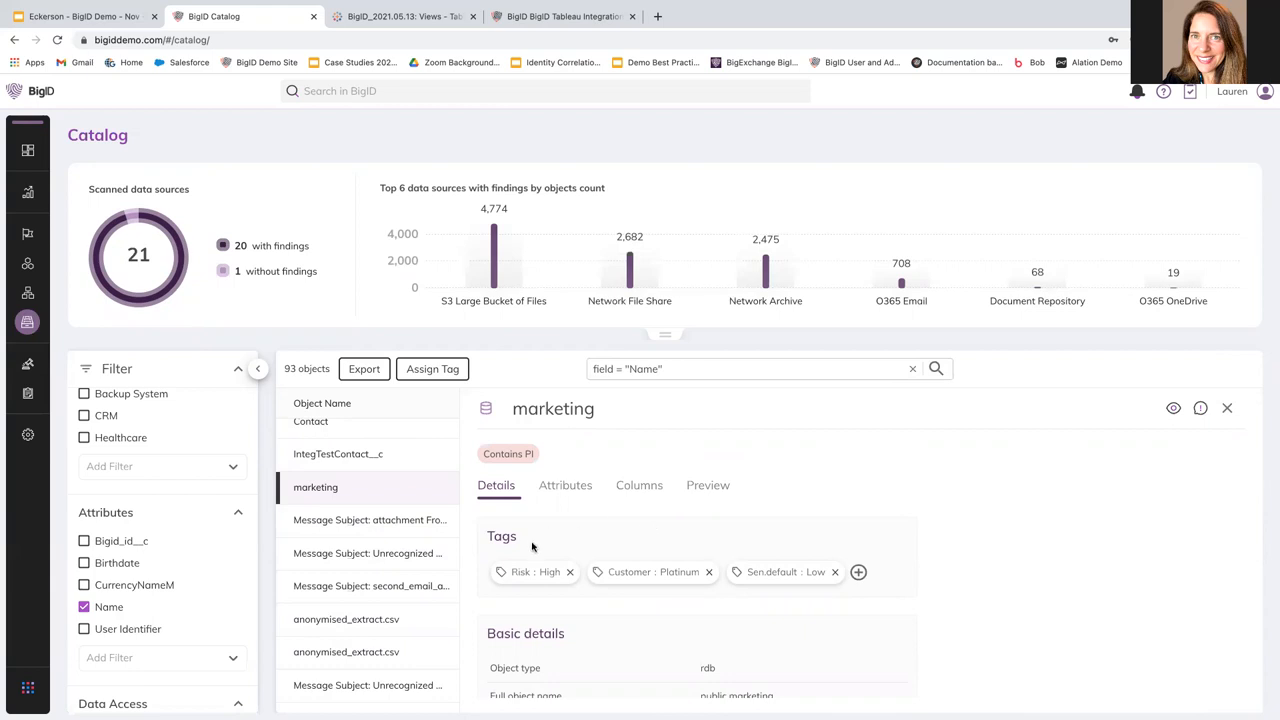
scroll(816, 634, "down", 3)
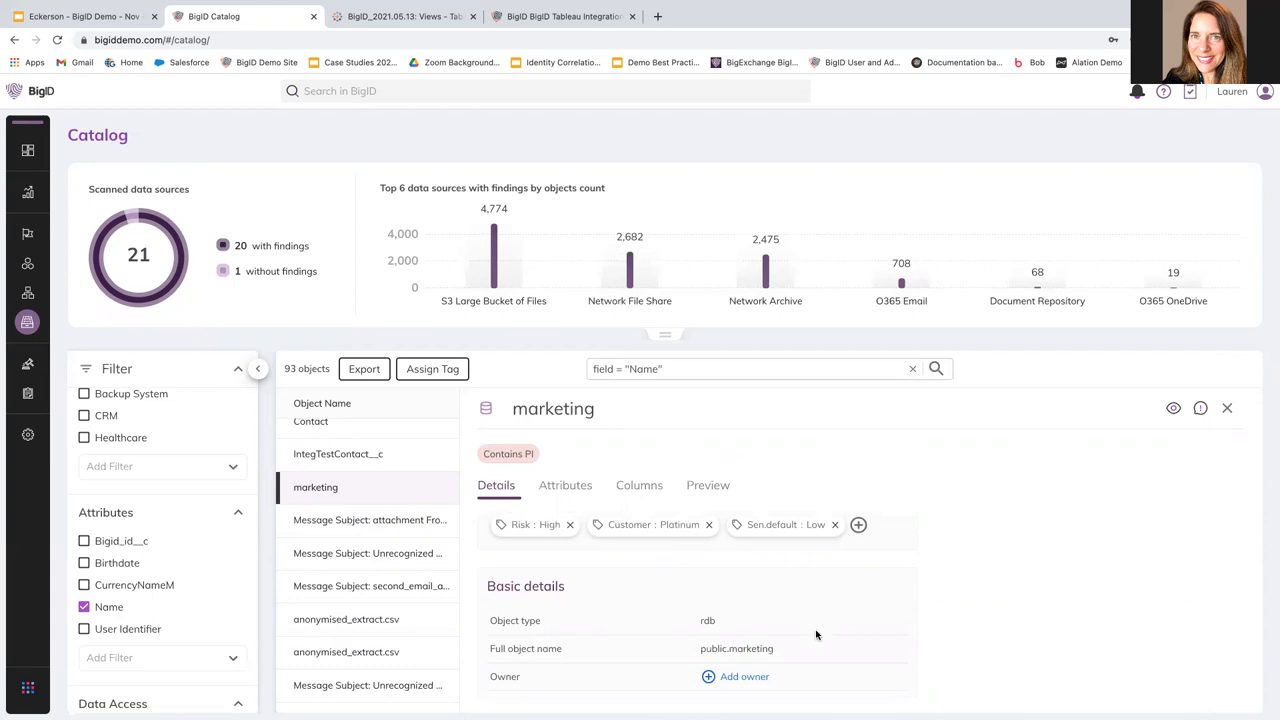
scroll(816, 634, "down", 2)
scroll(816, 634, "down", 2)
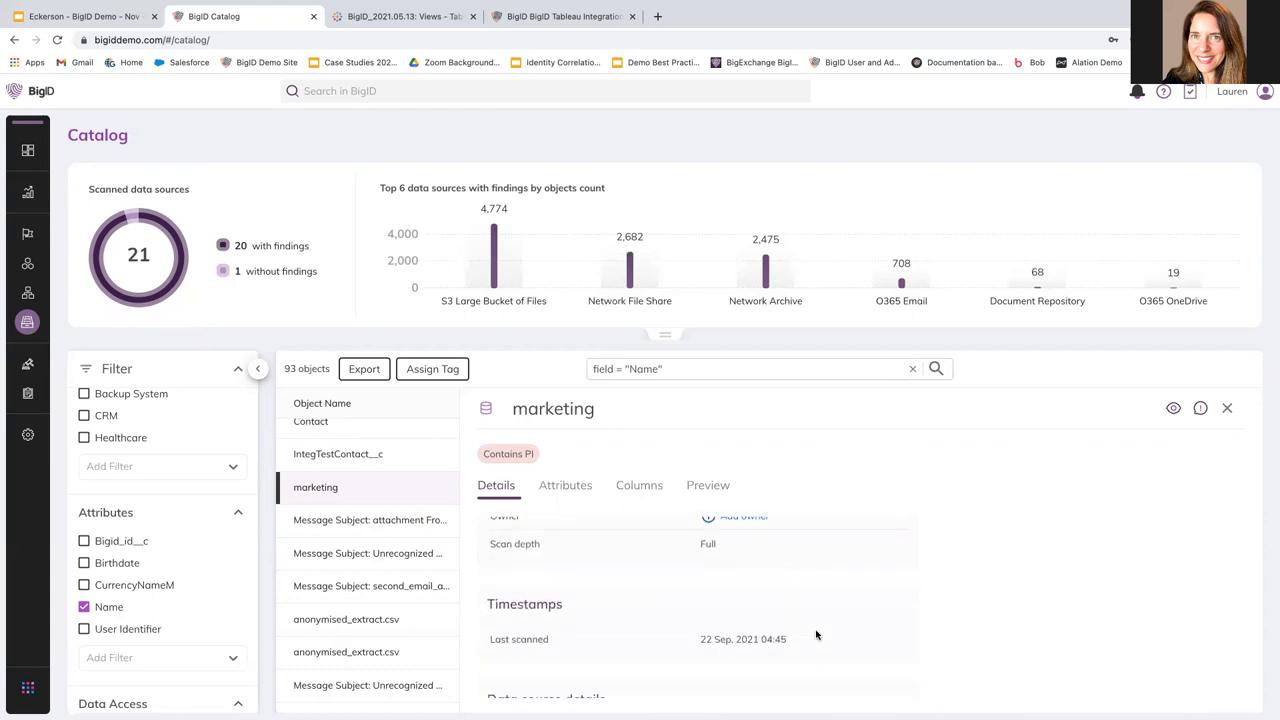
scroll(816, 634, "down", 2)
scroll(816, 634, "down", 2)
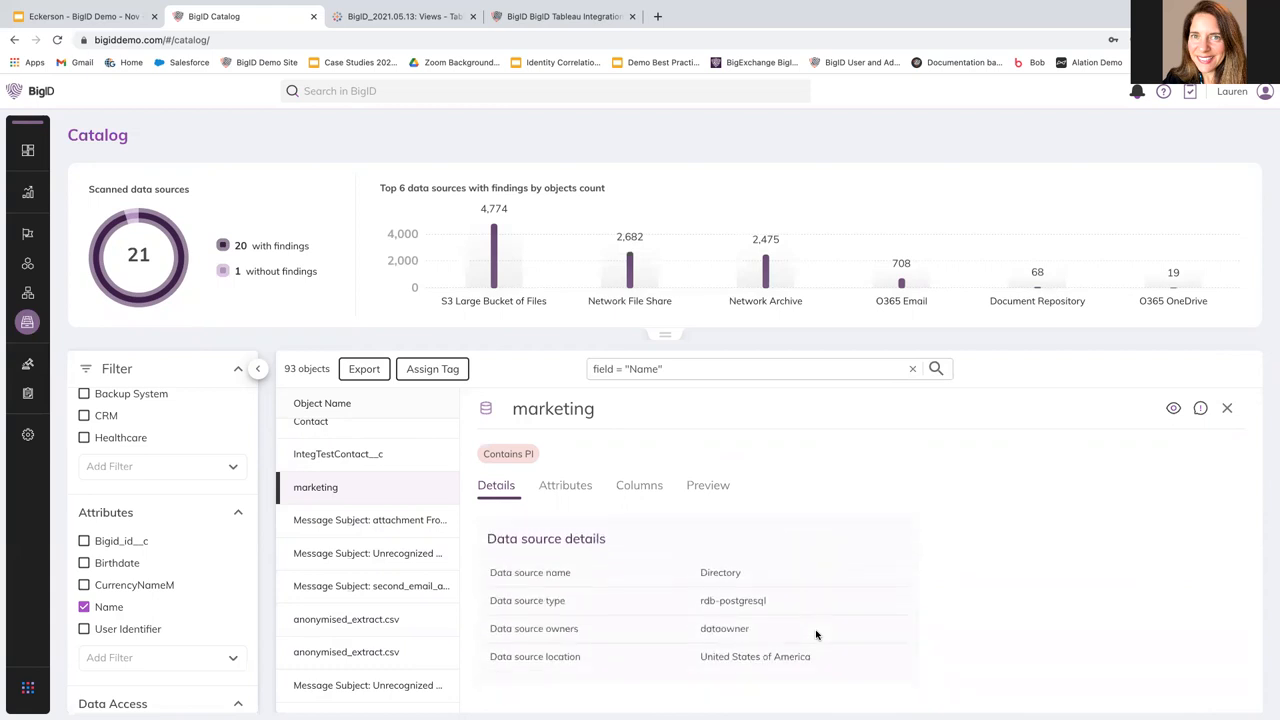
scroll(816, 634, "up", 3)
scroll(816, 634, "up", 3)
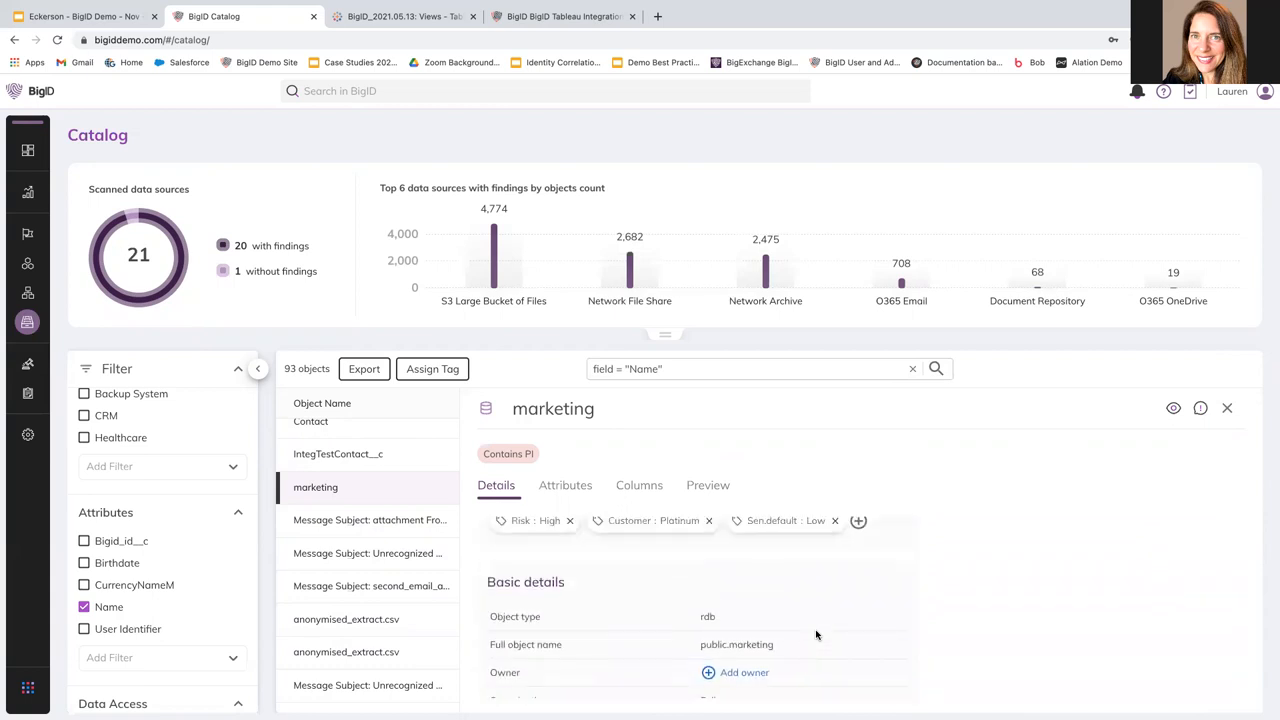
scroll(816, 634, "up", 2)
left_click(567, 487)
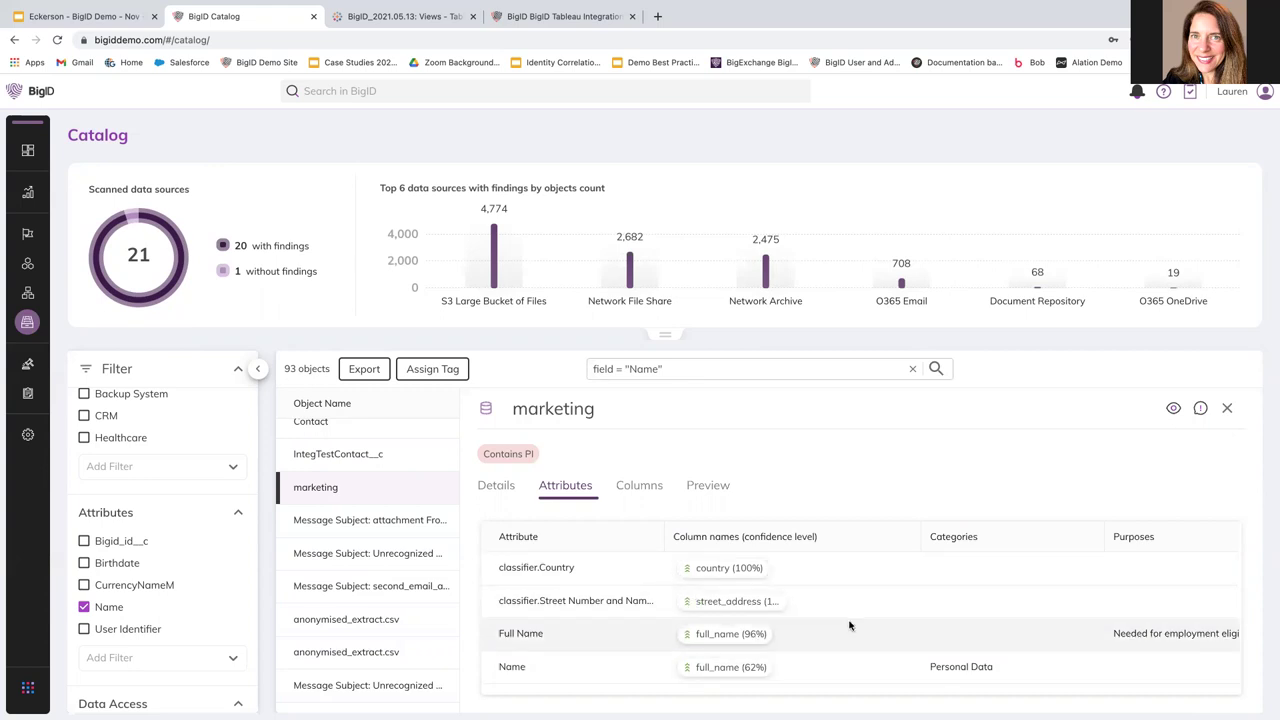
scroll(845, 640, "right", 6)
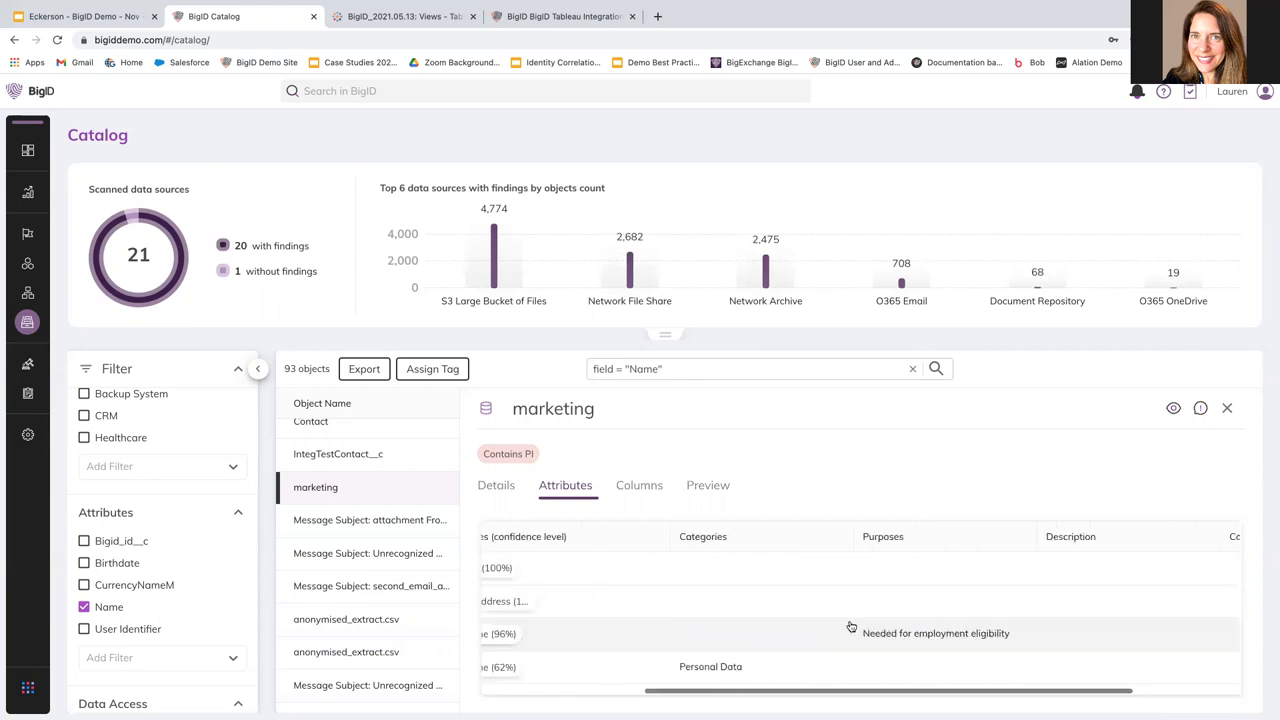
scroll(851, 627, "left", 6)
left_click(624, 490)
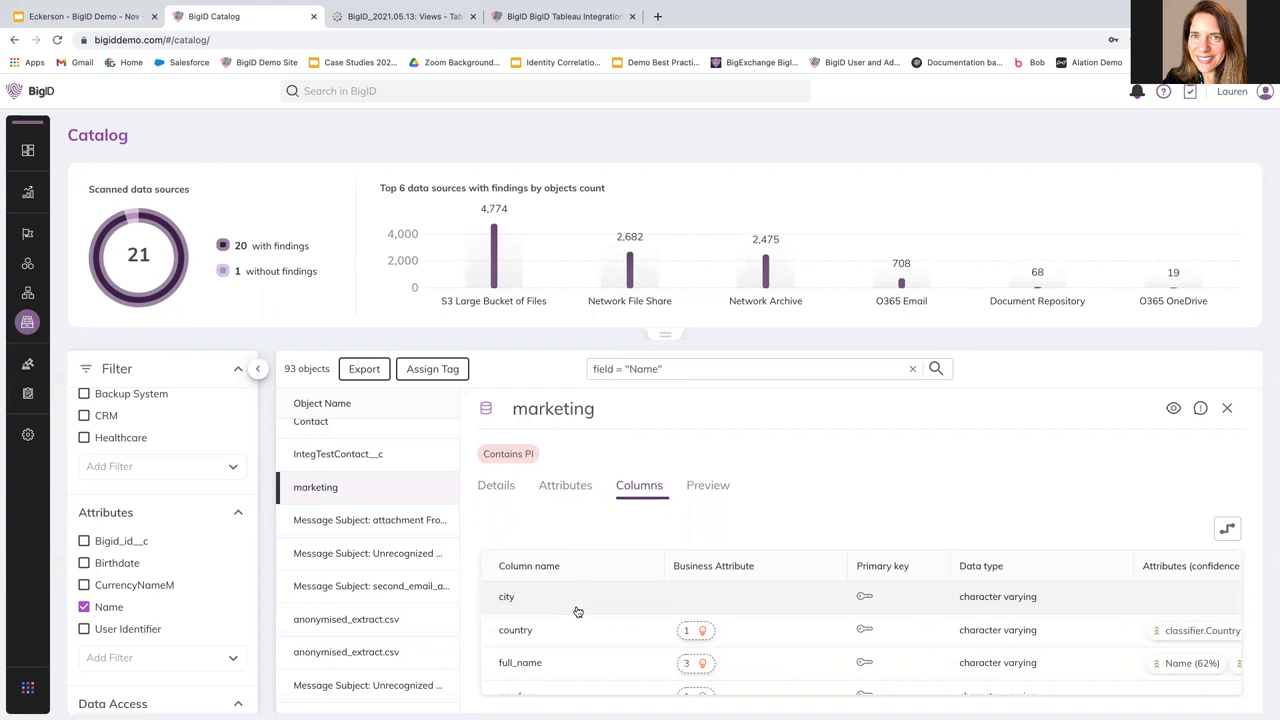
scroll(577, 611, "down", 2)
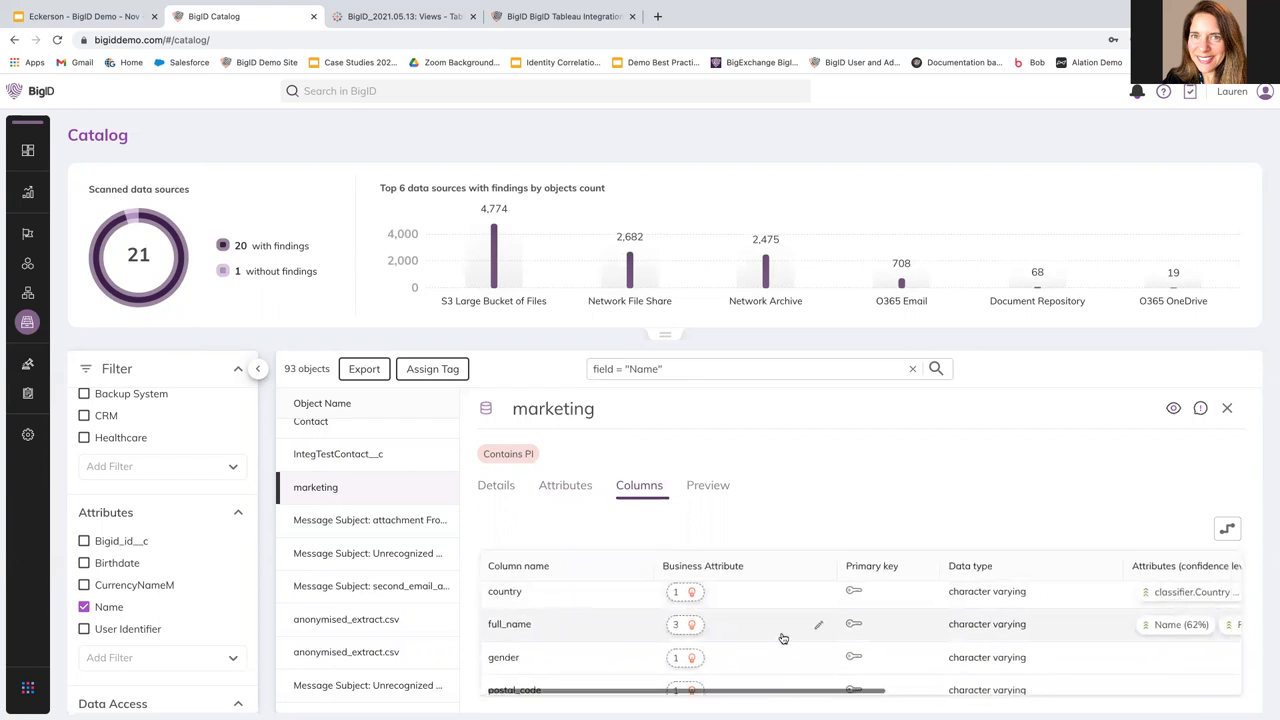
scroll(784, 638, "right", 3)
scroll(784, 638, "right", 8)
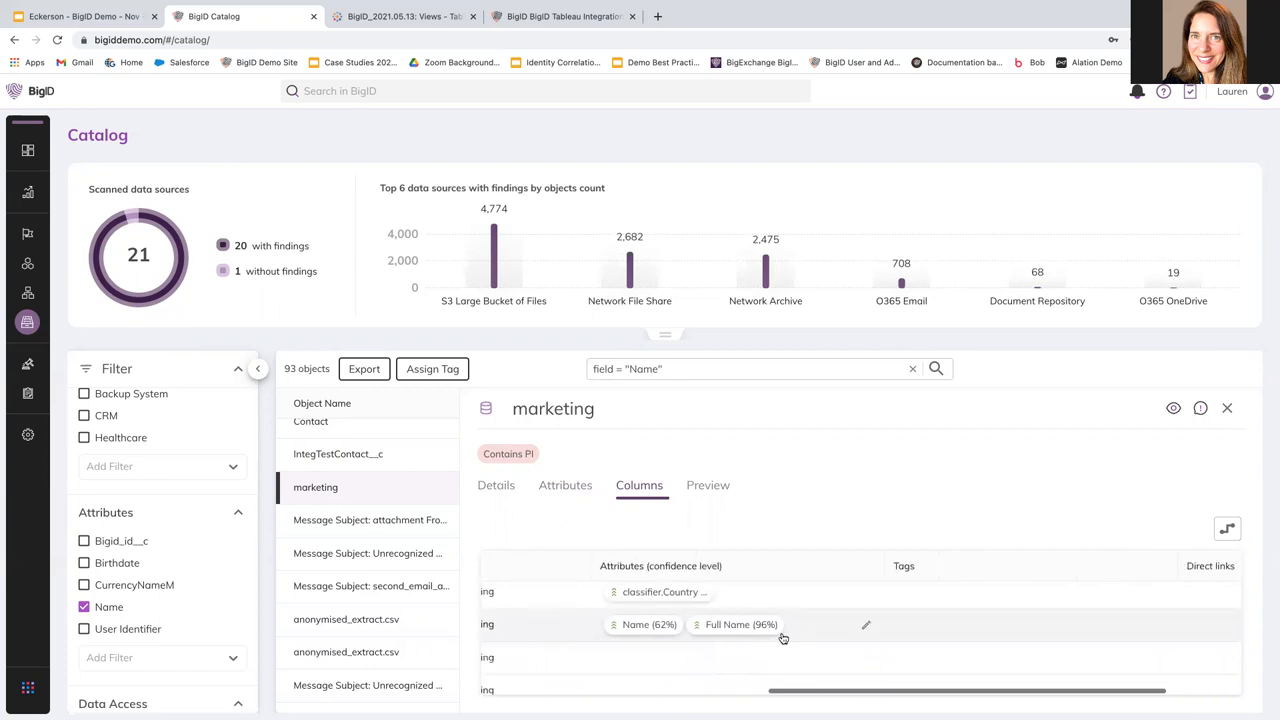
scroll(784, 638, "left", 3)
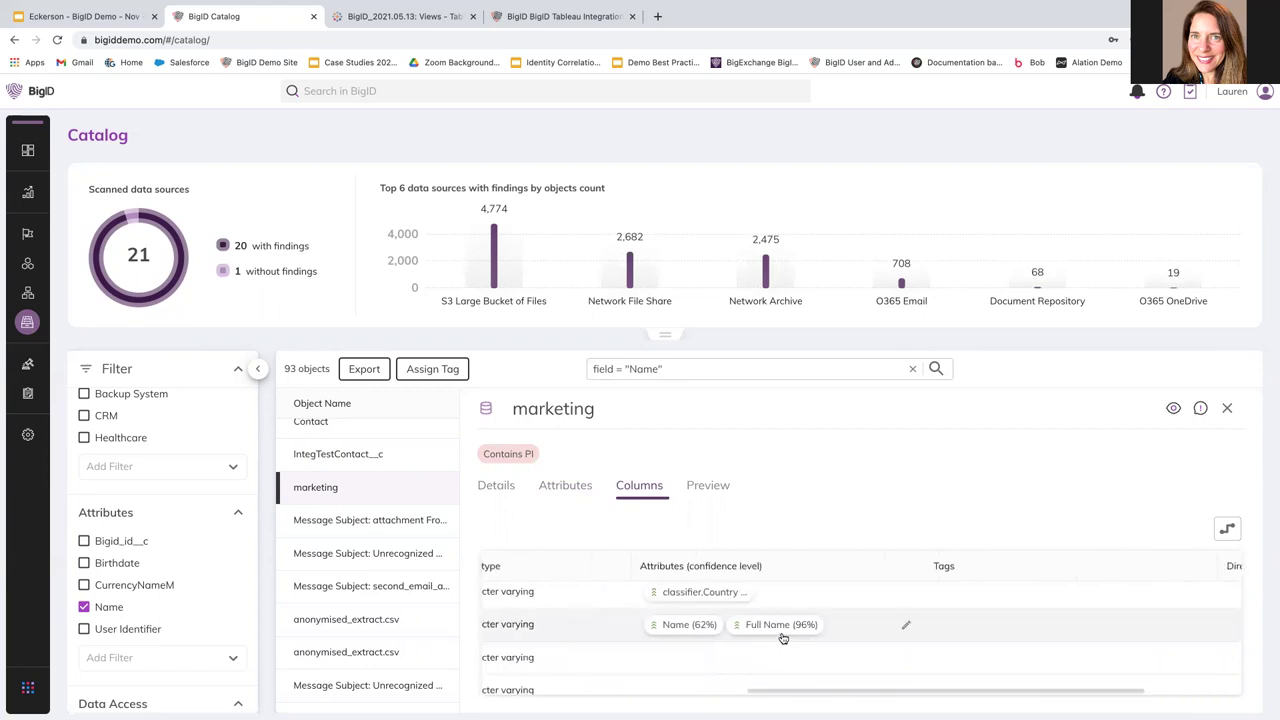
Step: Preview 20 sample rows of the marketing object with city, country, full_name and gender
left_click(708, 485)
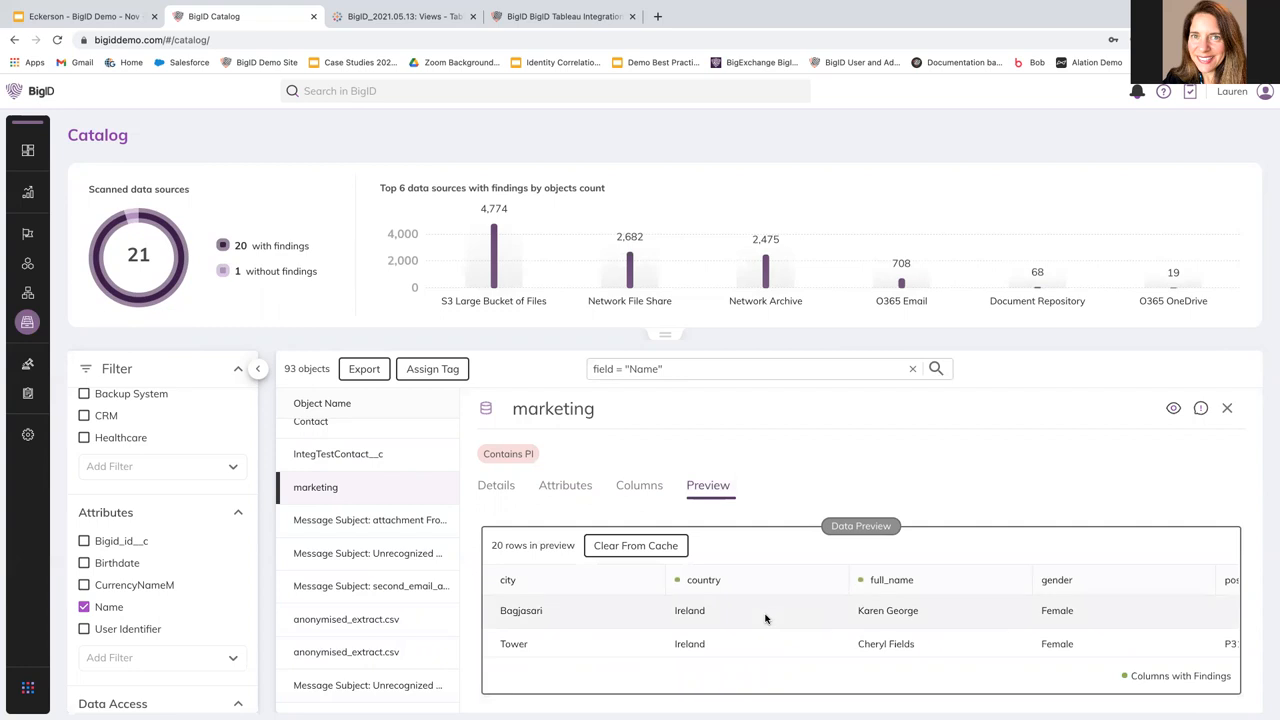
scroll(765, 618, "down", 2)
scroll(765, 618, "down", 2)
scroll(765, 618, "up", 4)
scroll(765, 618, "right", 3)
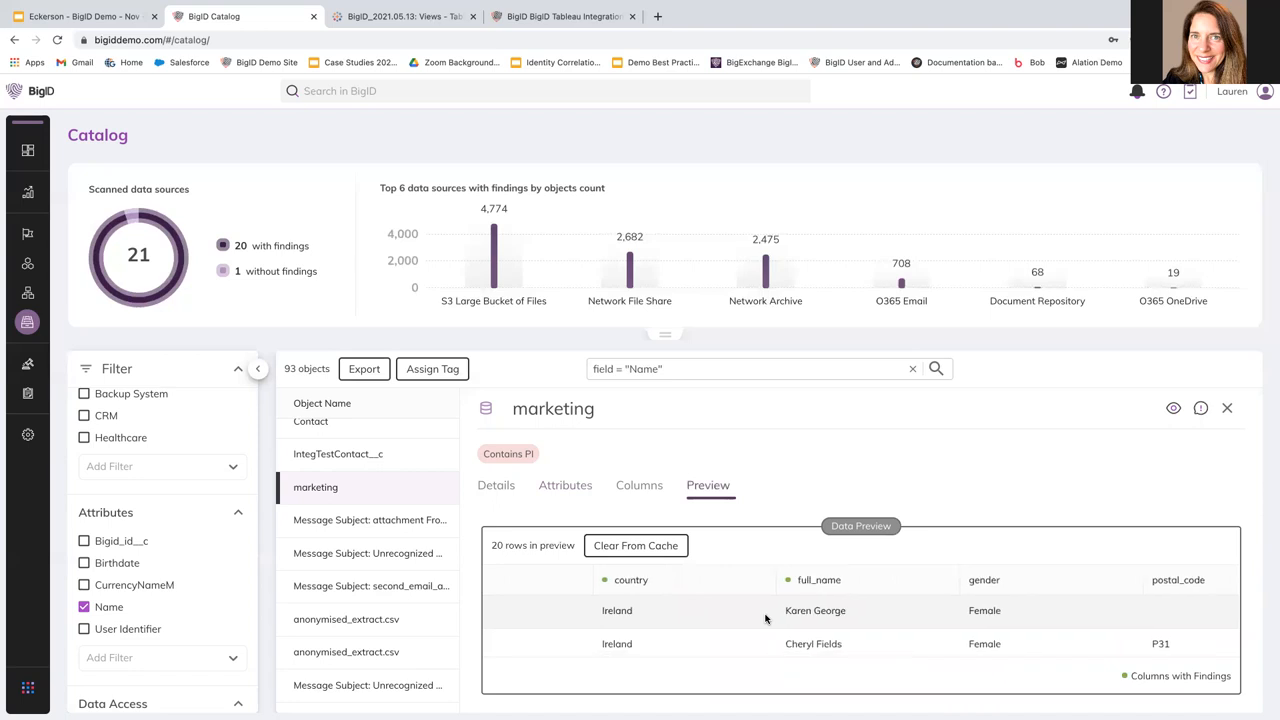
scroll(765, 618, "left", 3)
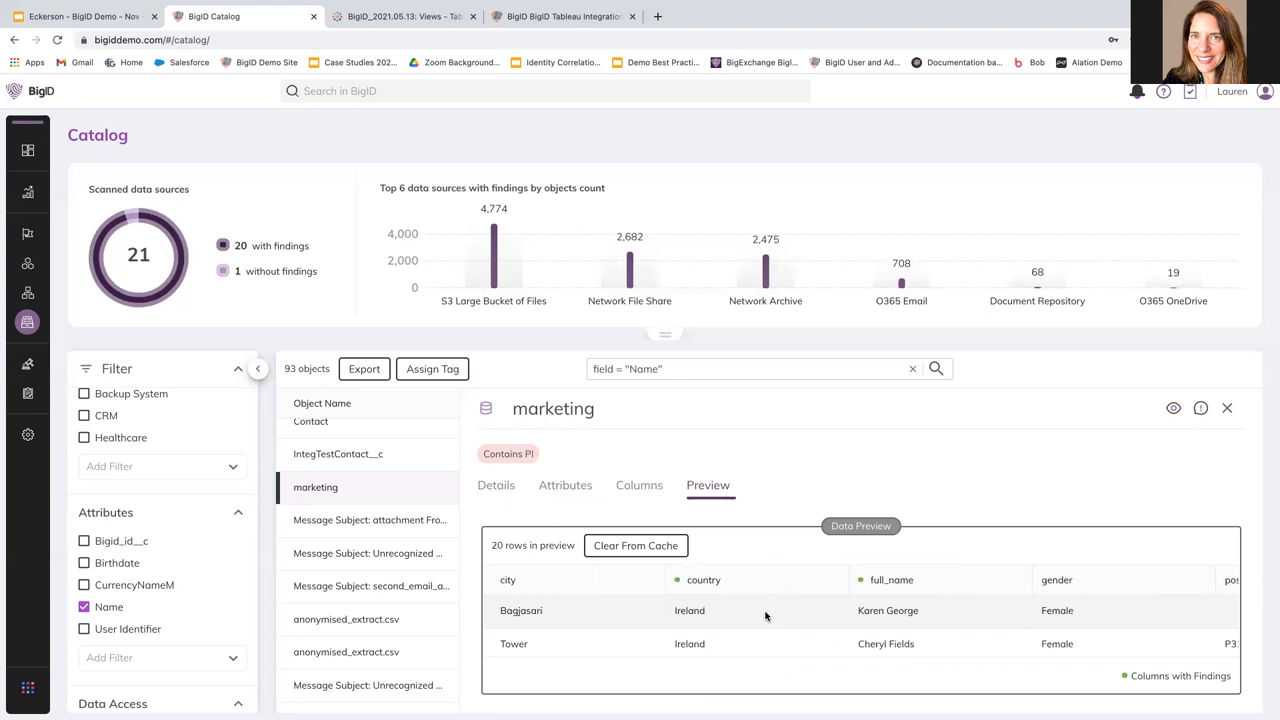
Step: Bring up the Report Issue form for the marketing object and dismiss it unsubmitted
left_click(1200, 408)
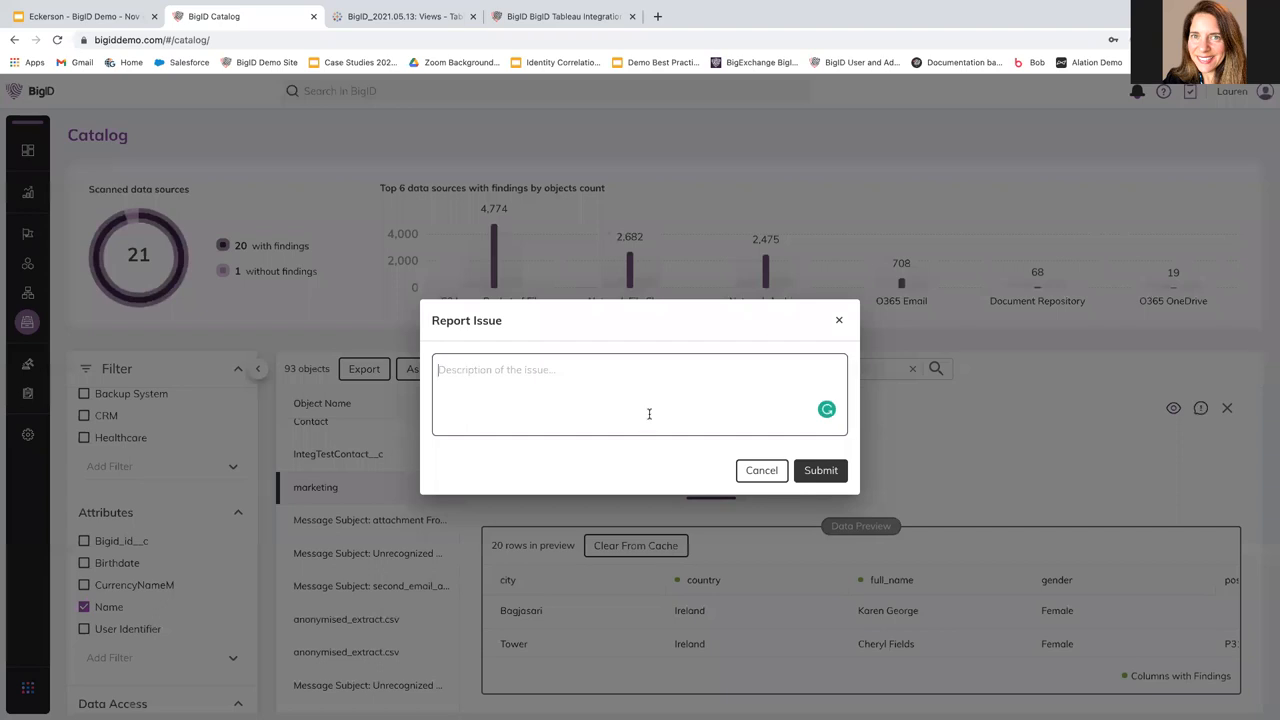
left_click(839, 320)
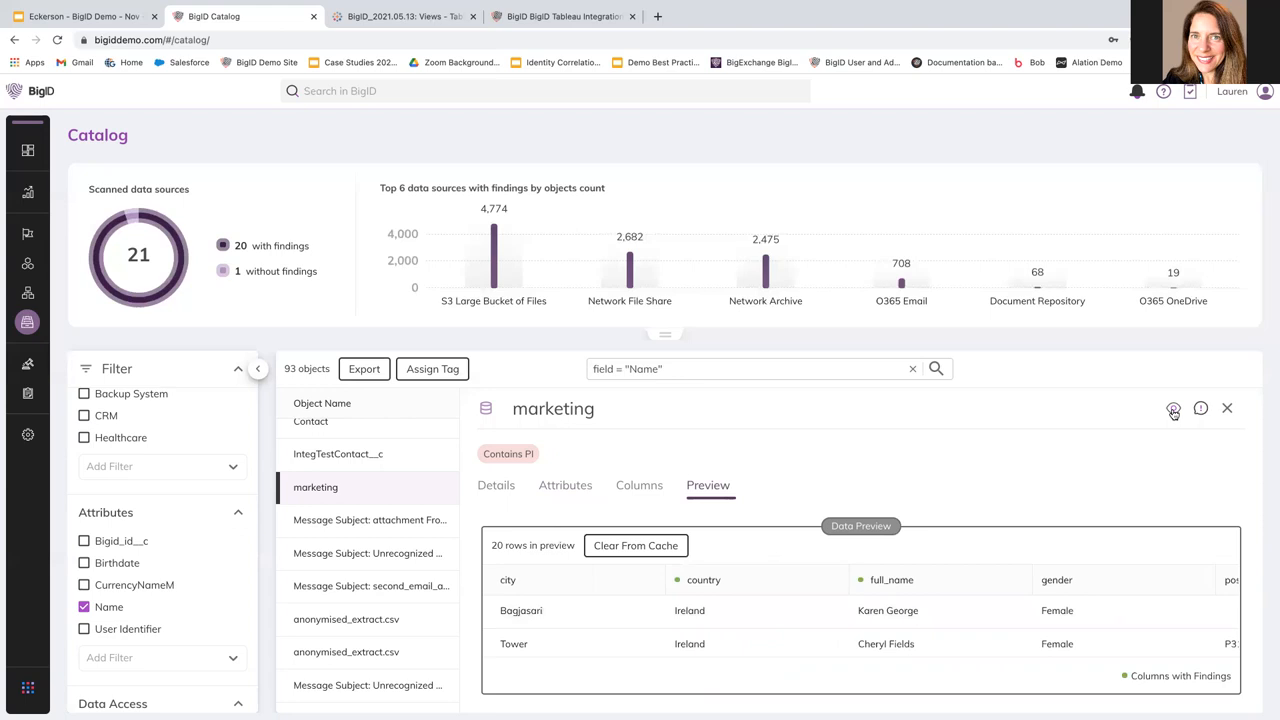
Step: Clear the Name search filter so the Catalog returns all 27,632 objects
left_click(911, 372)
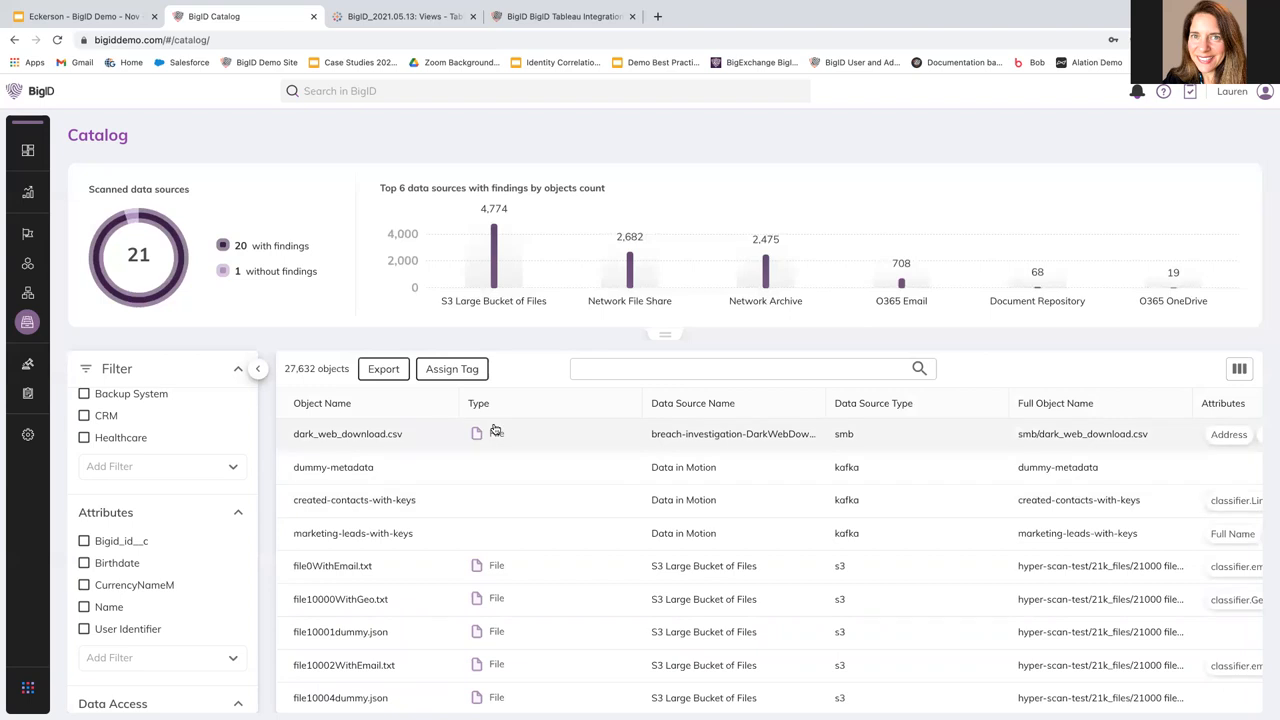
mouse_move(28, 320)
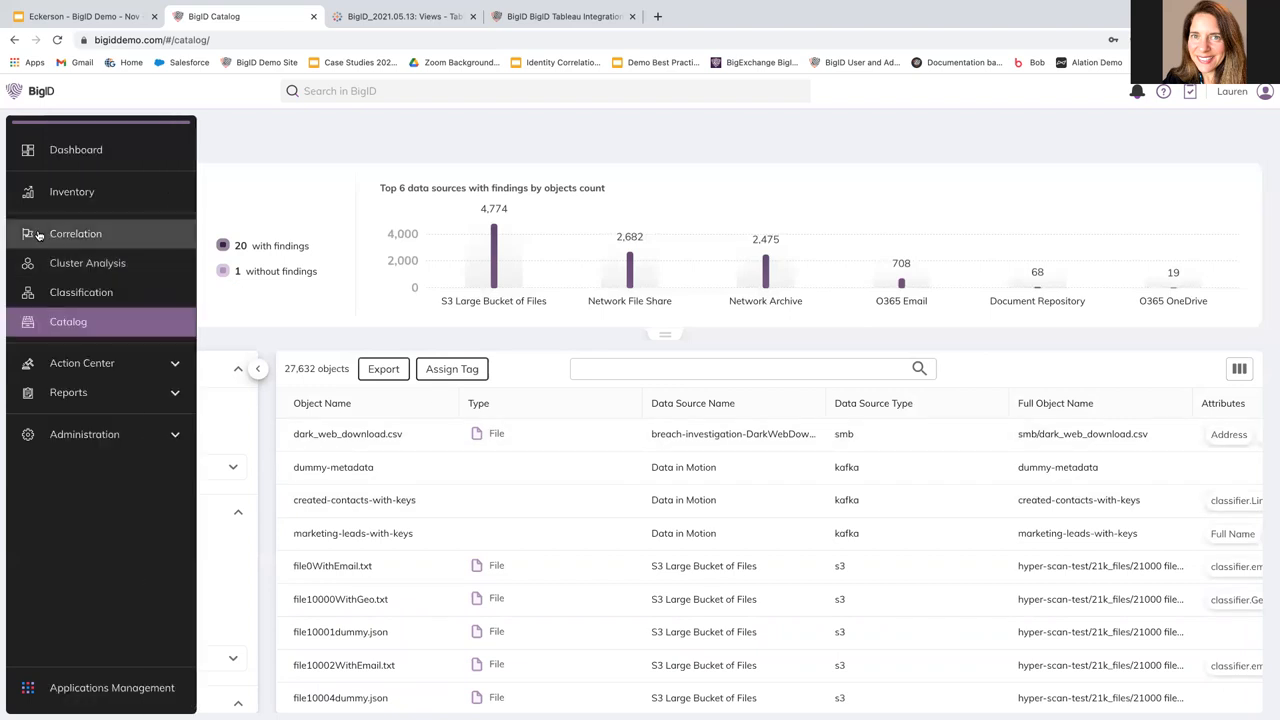
Step: In Correlation, explore Email and add the Medical > medical > notes table to the graph
left_click(66, 235)
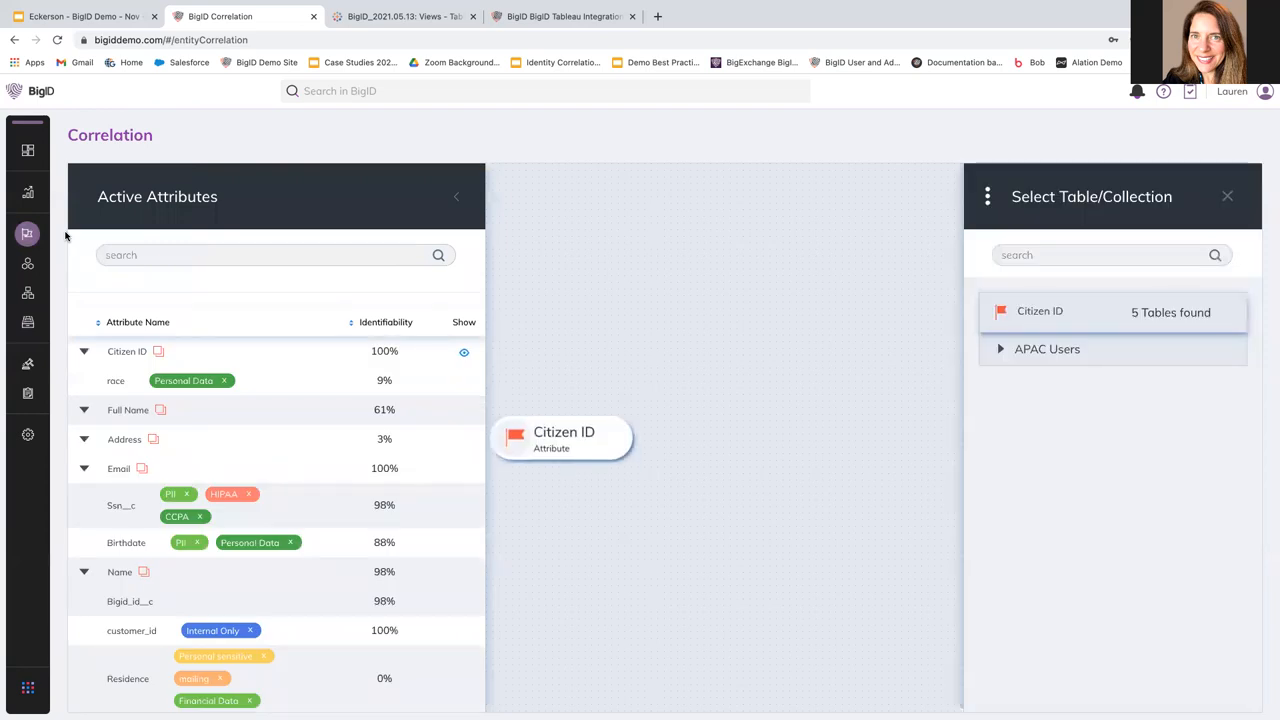
mouse_move(268, 380)
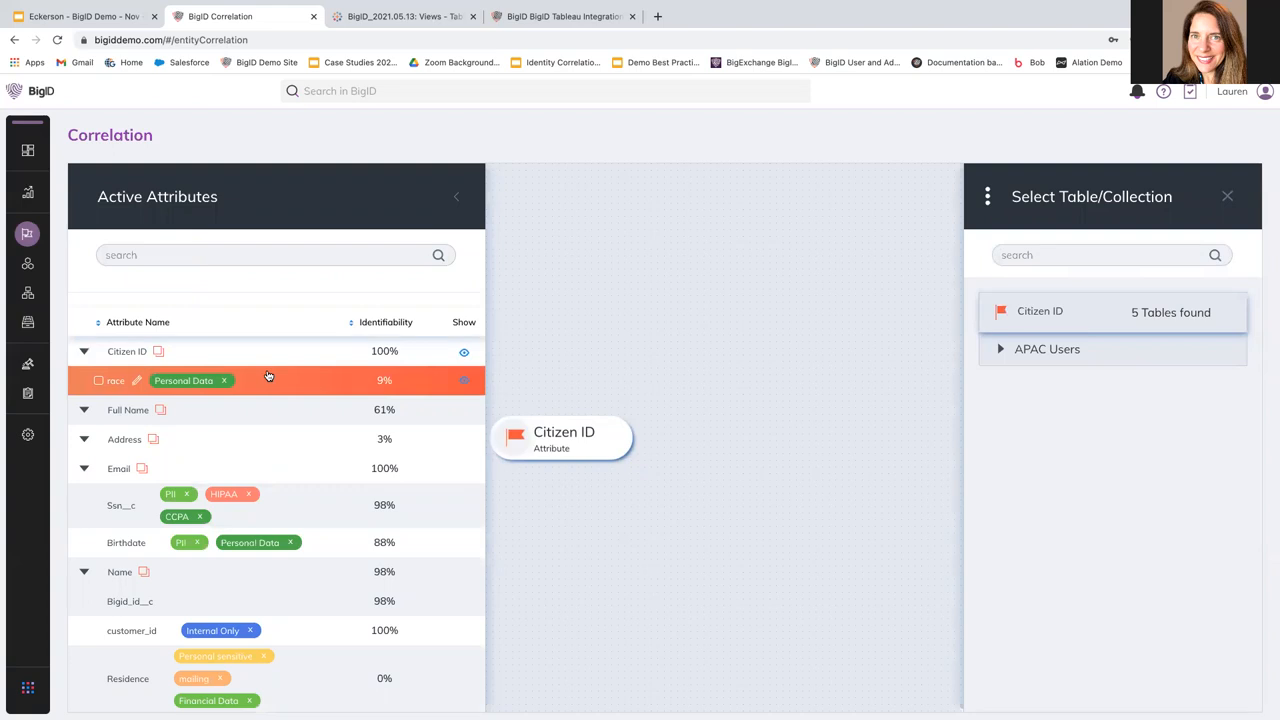
scroll(268, 377, "down", 3)
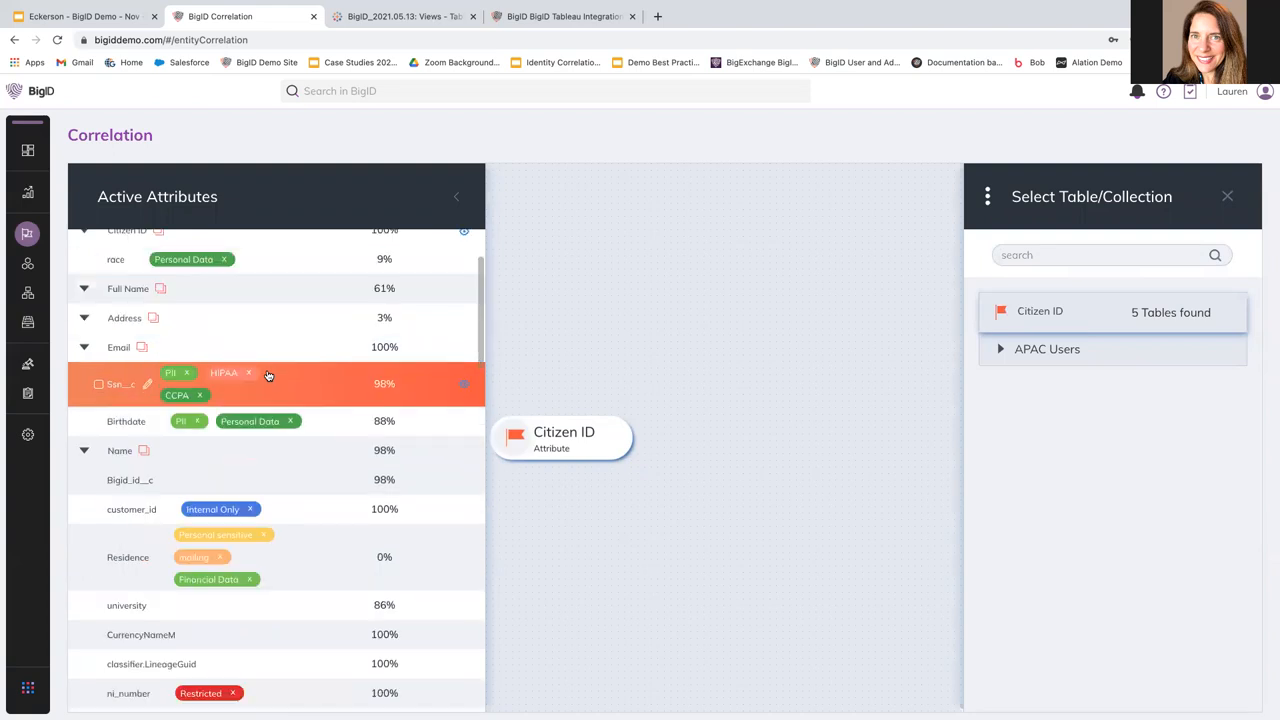
scroll(268, 375, "up", 3)
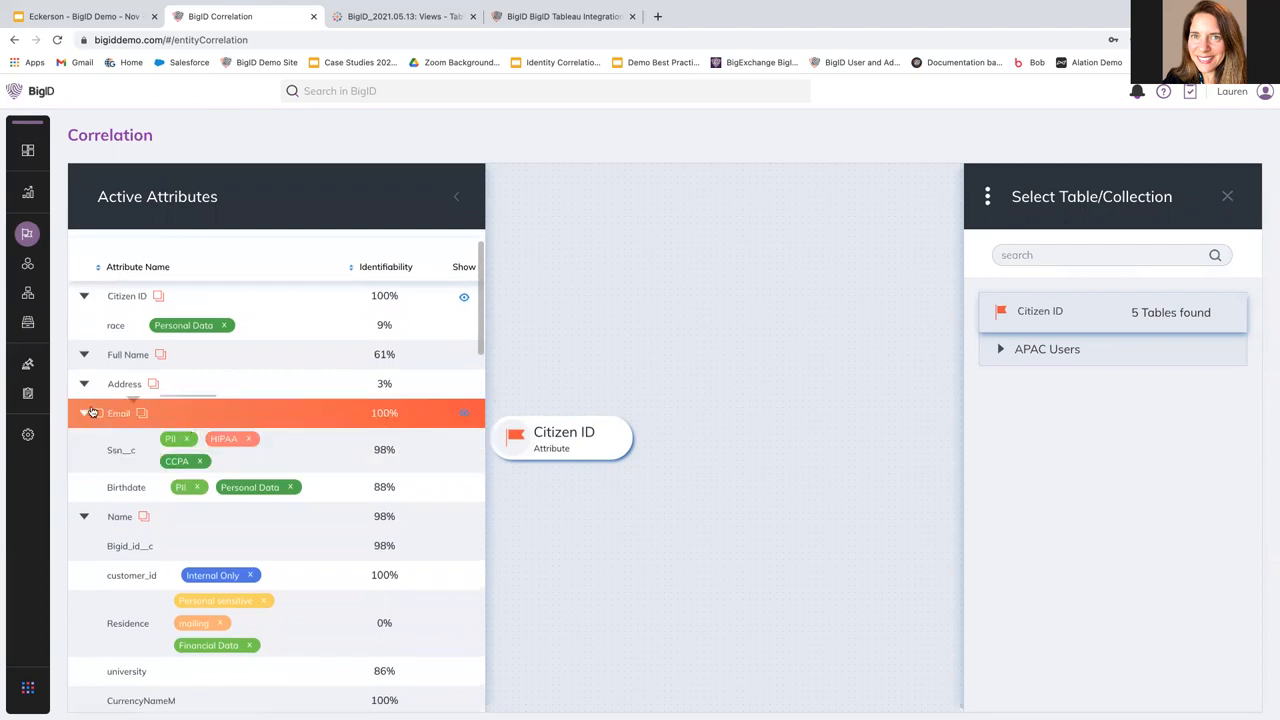
left_click(117, 413)
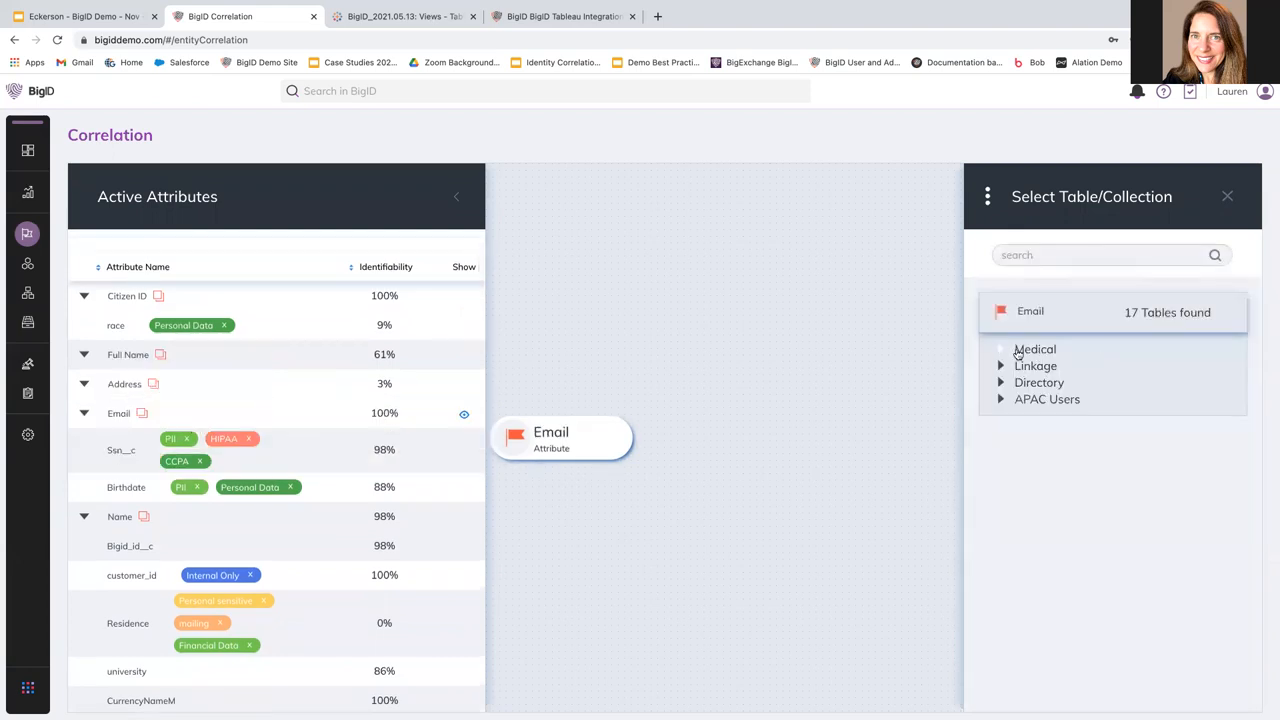
left_click(1003, 350)
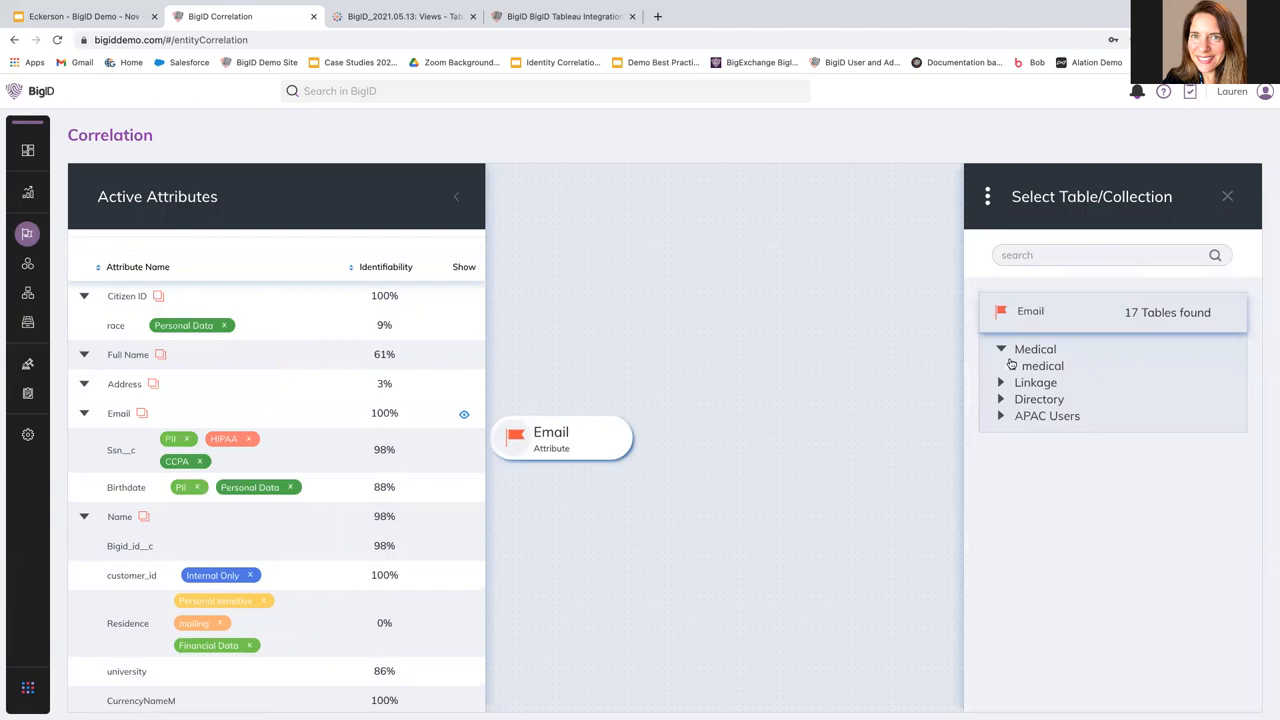
left_click(1010, 366)
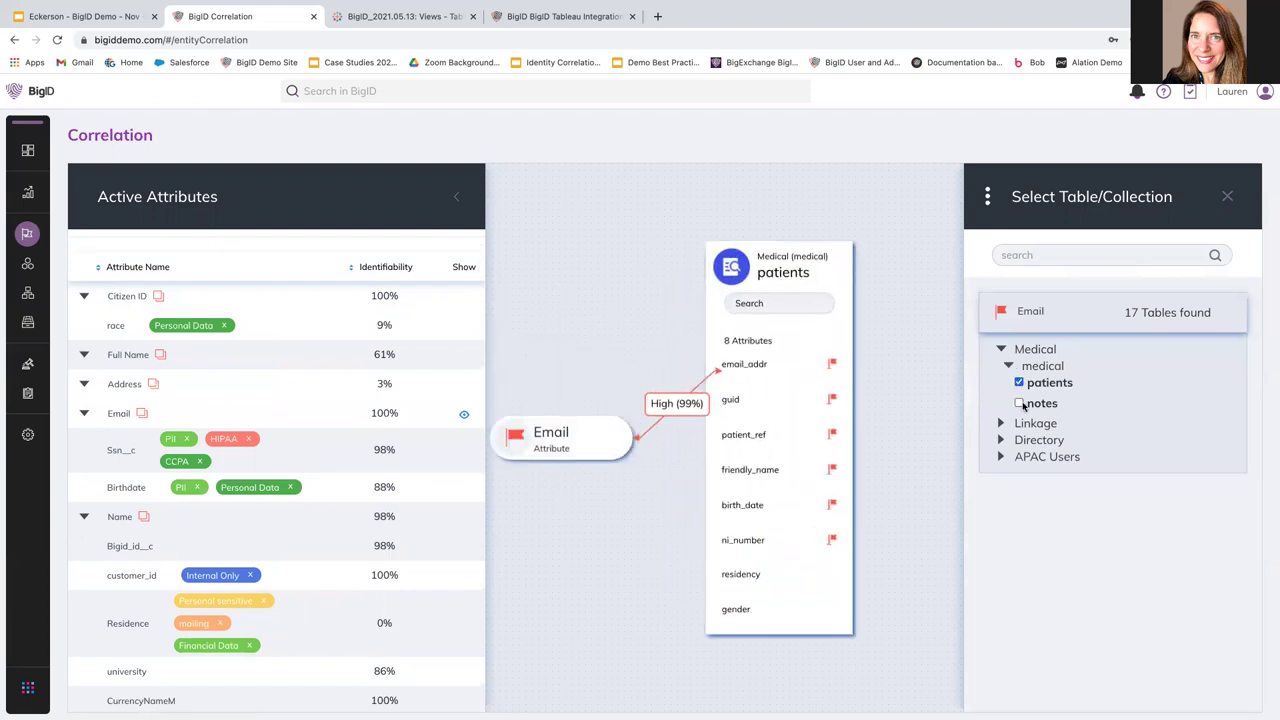
left_click(1019, 403)
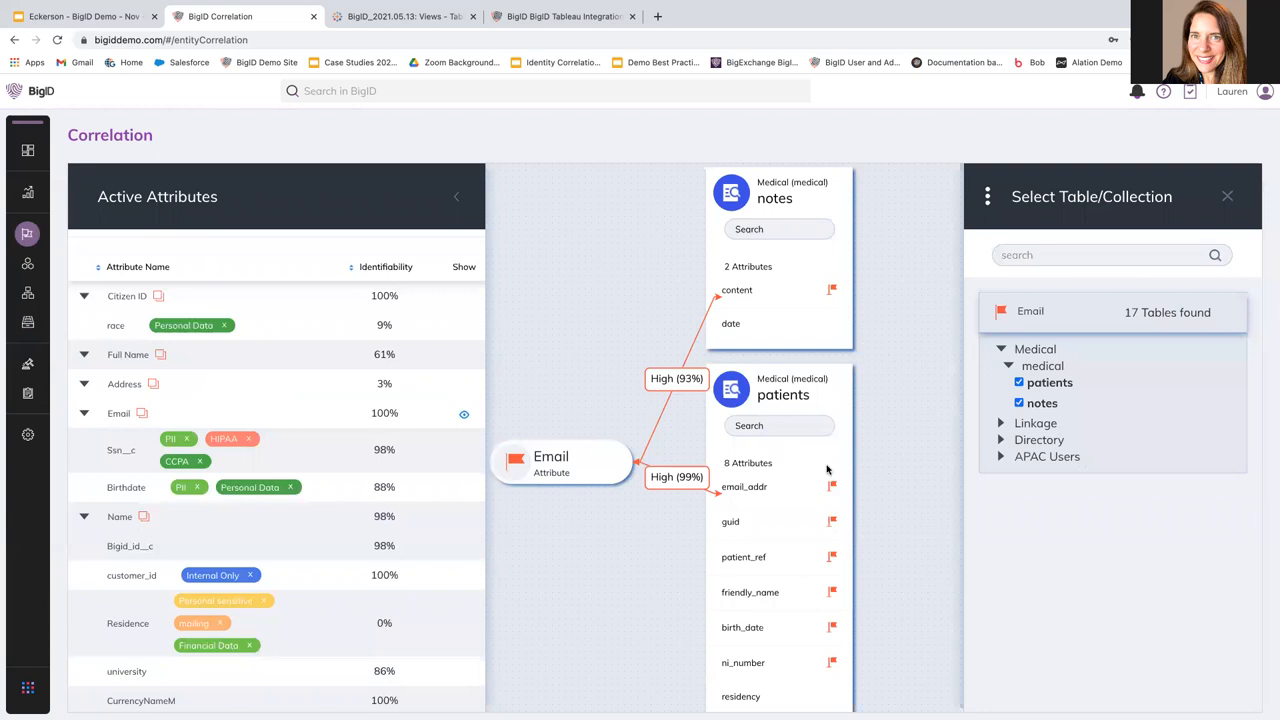
Step: Centre the Correlation view on Full Name, showing its child attributes and 10 tables
left_click(83, 359)
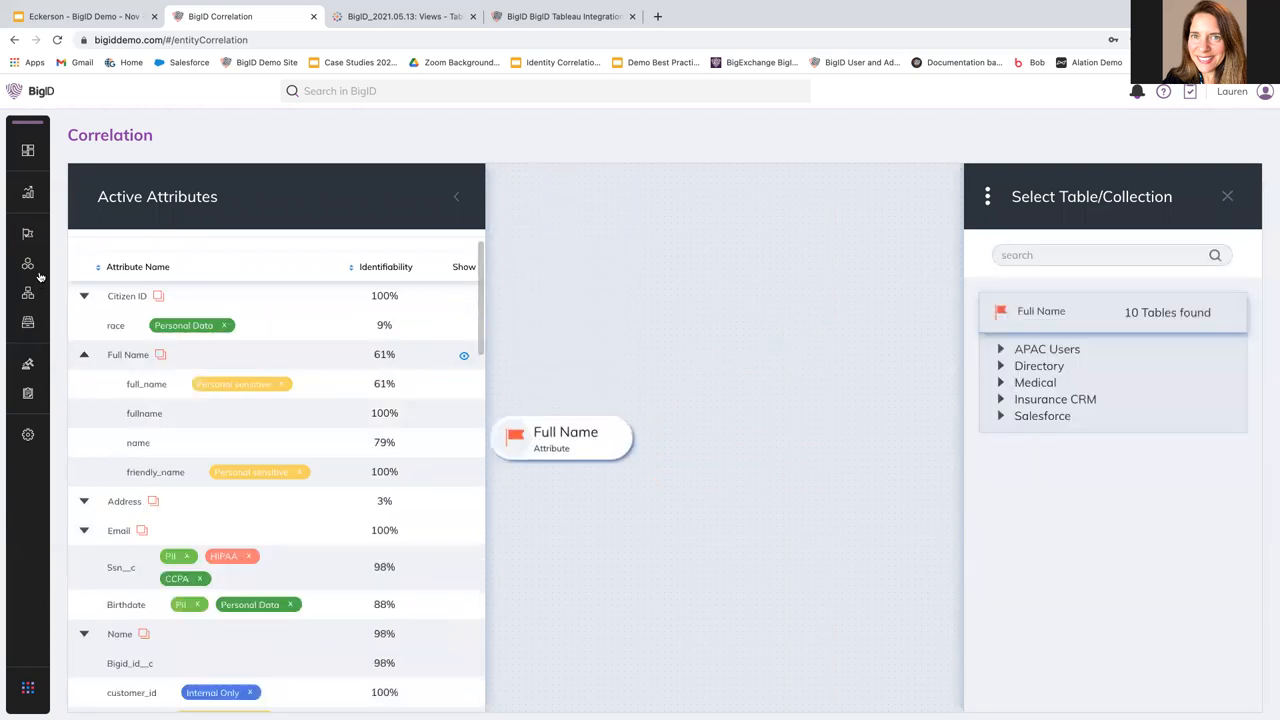
Step: Go to Cluster Analysis showing the top 20 clusters, including Employee Information and Medical Claims
left_click(27, 233)
left_click(52, 267)
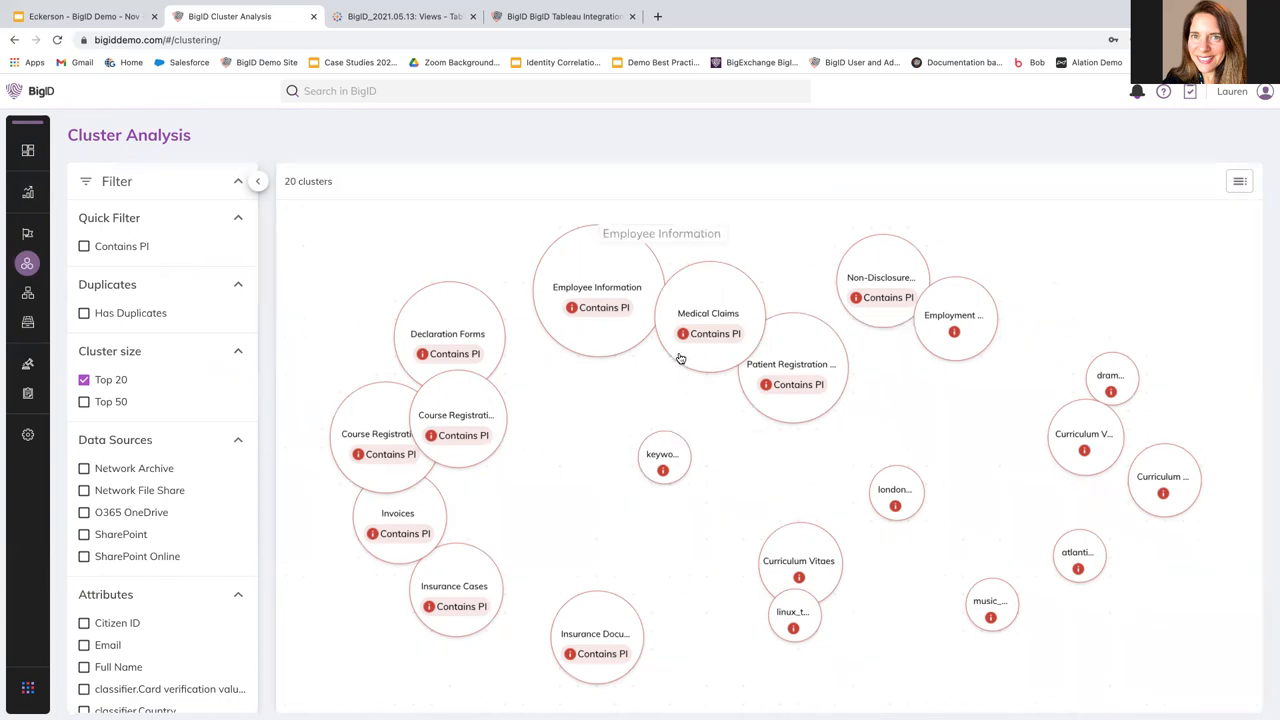
Step: View the Employee Information cluster's overview and its 2,470 objects list
left_click(612, 278)
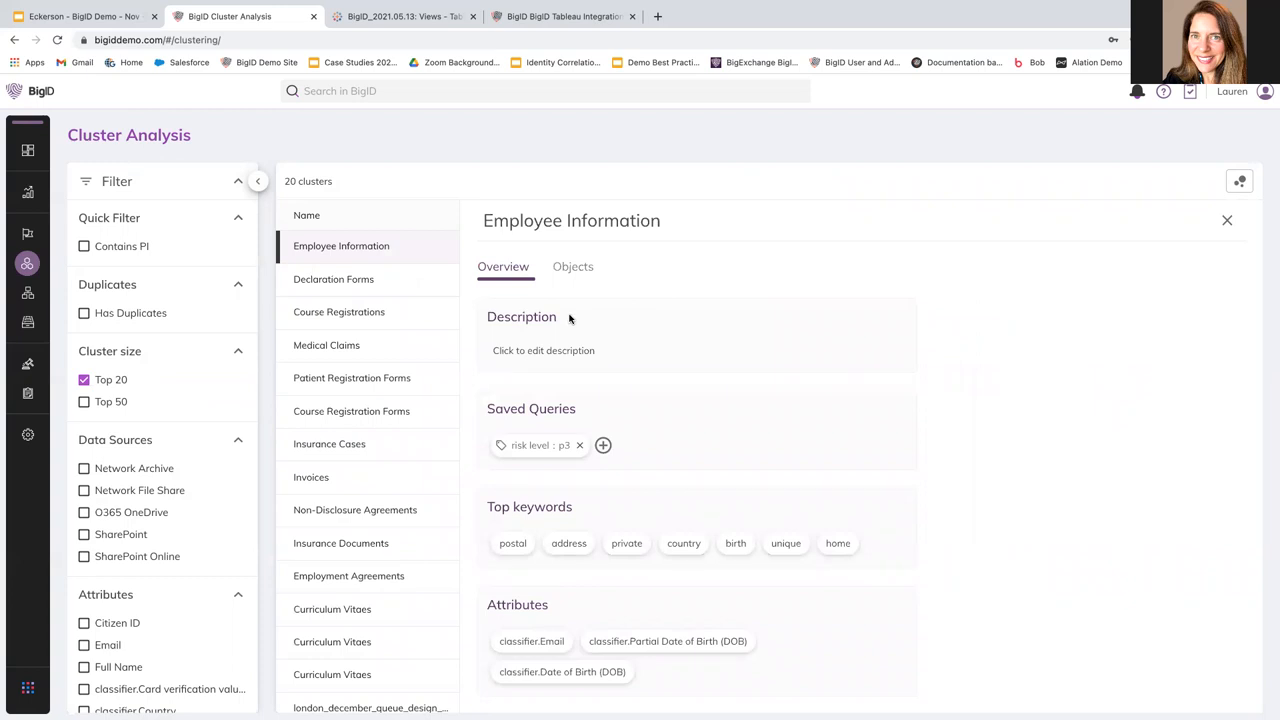
scroll(660, 385, "down", 2)
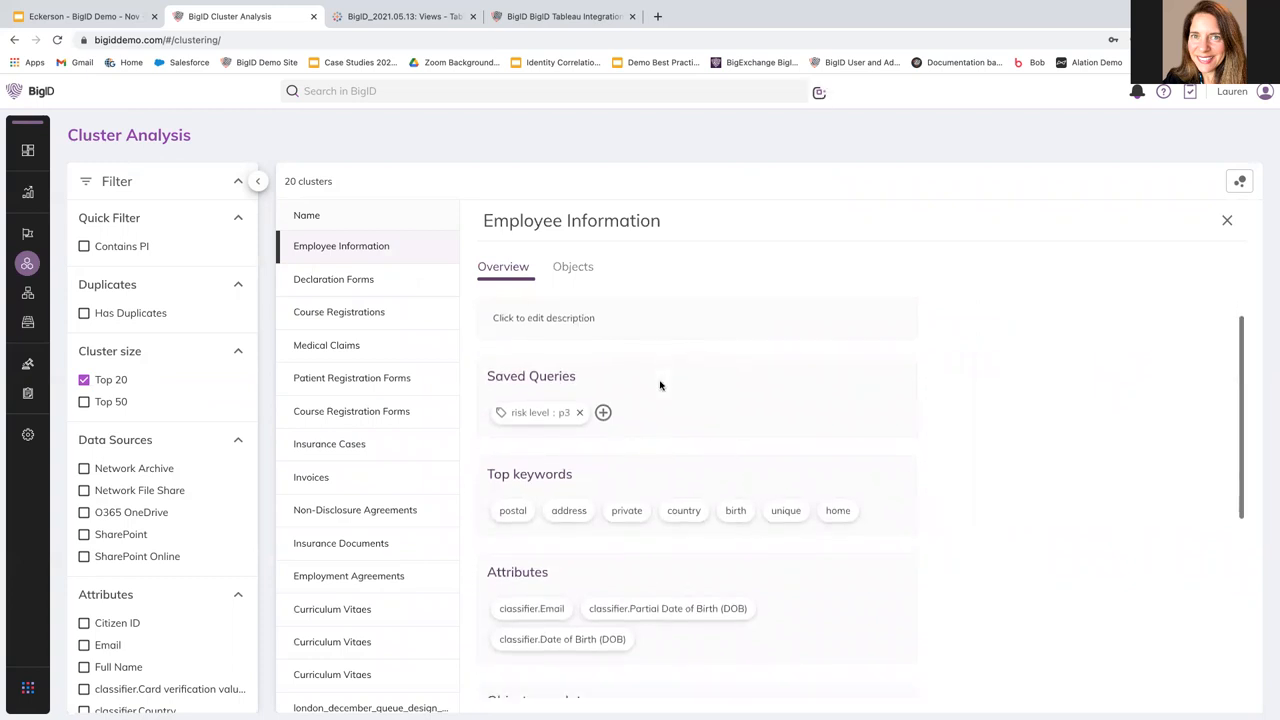
scroll(660, 385, "down", 3)
scroll(660, 385, "down", 2)
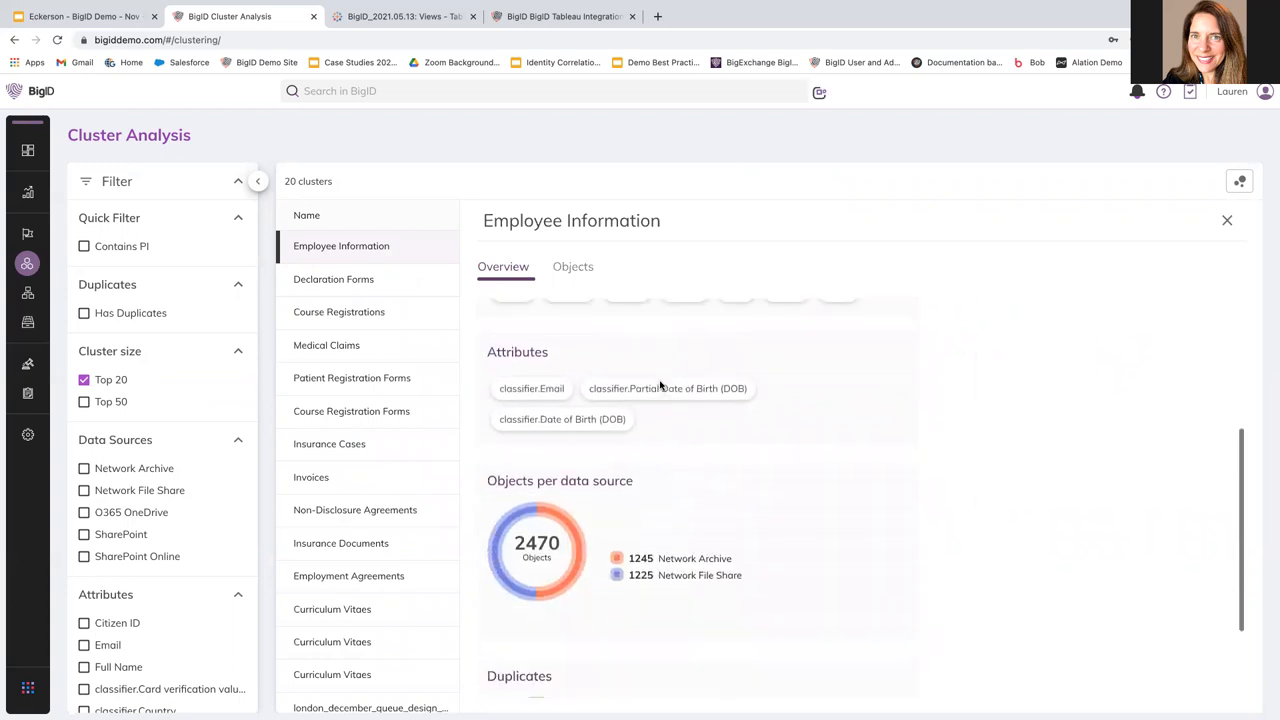
scroll(660, 385, "down", 2)
scroll(660, 385, "down", 1)
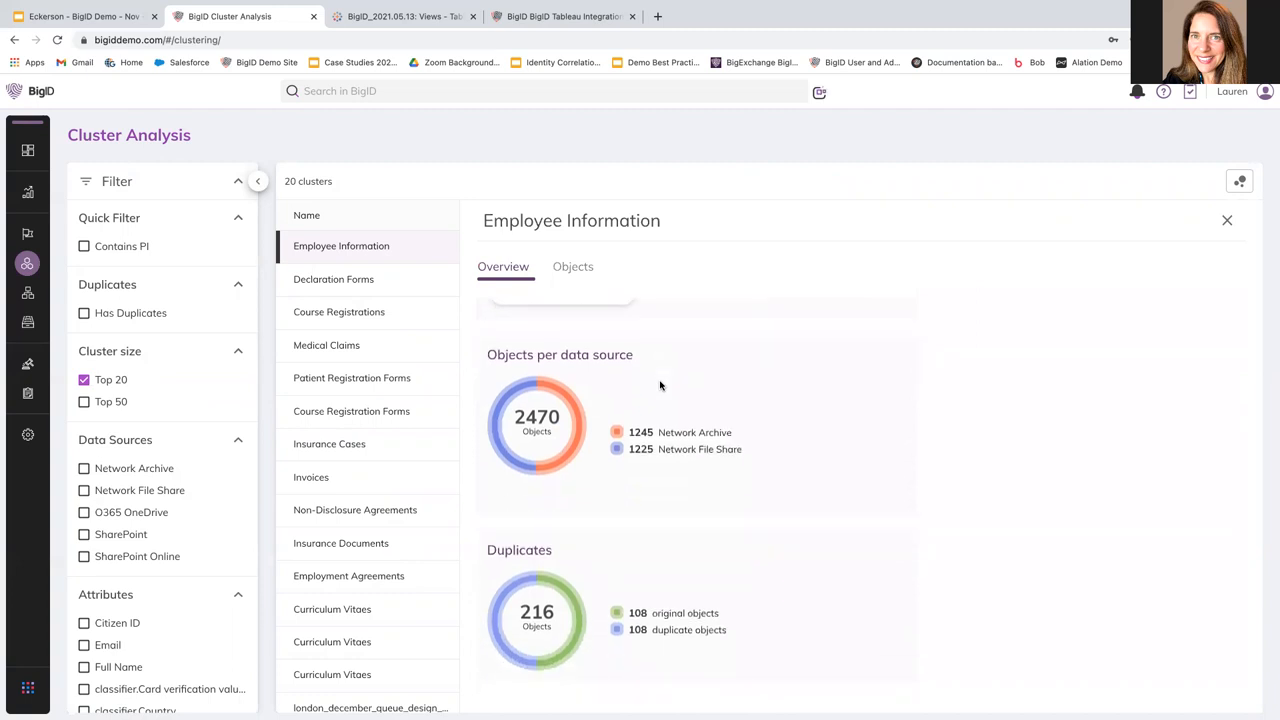
scroll(660, 385, "up", 3)
scroll(660, 385, "up", 3)
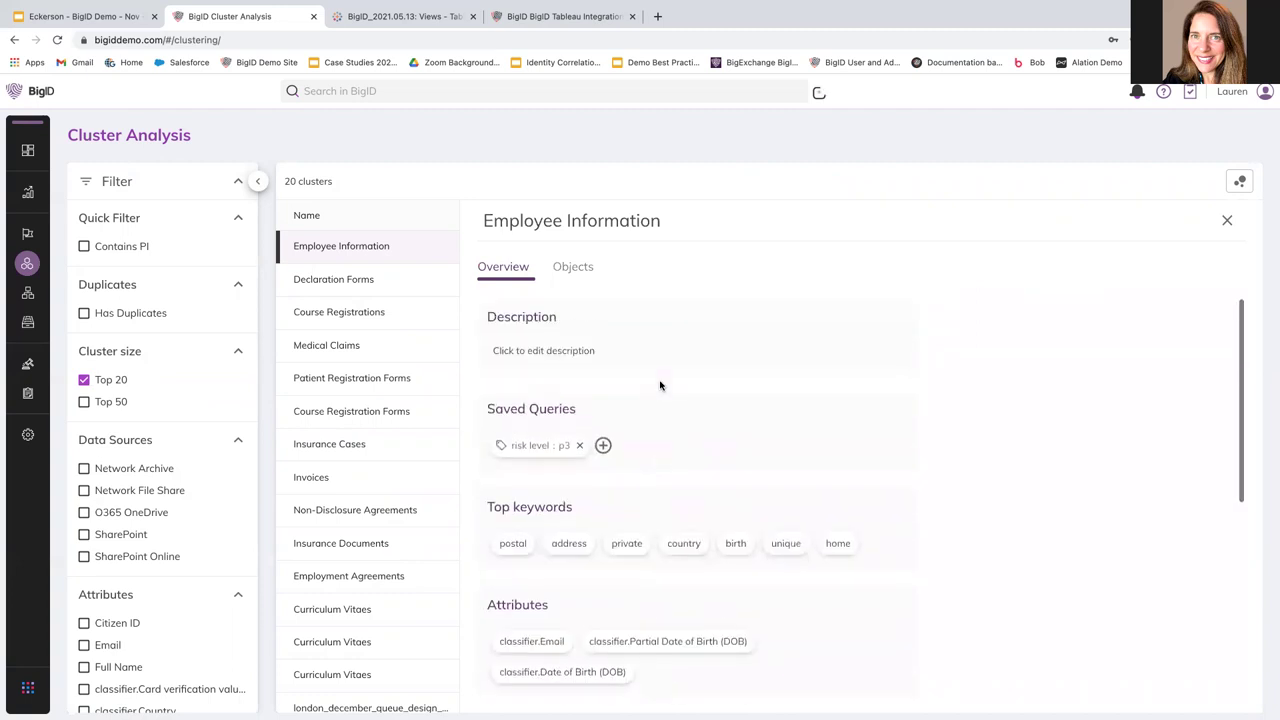
left_click(573, 267)
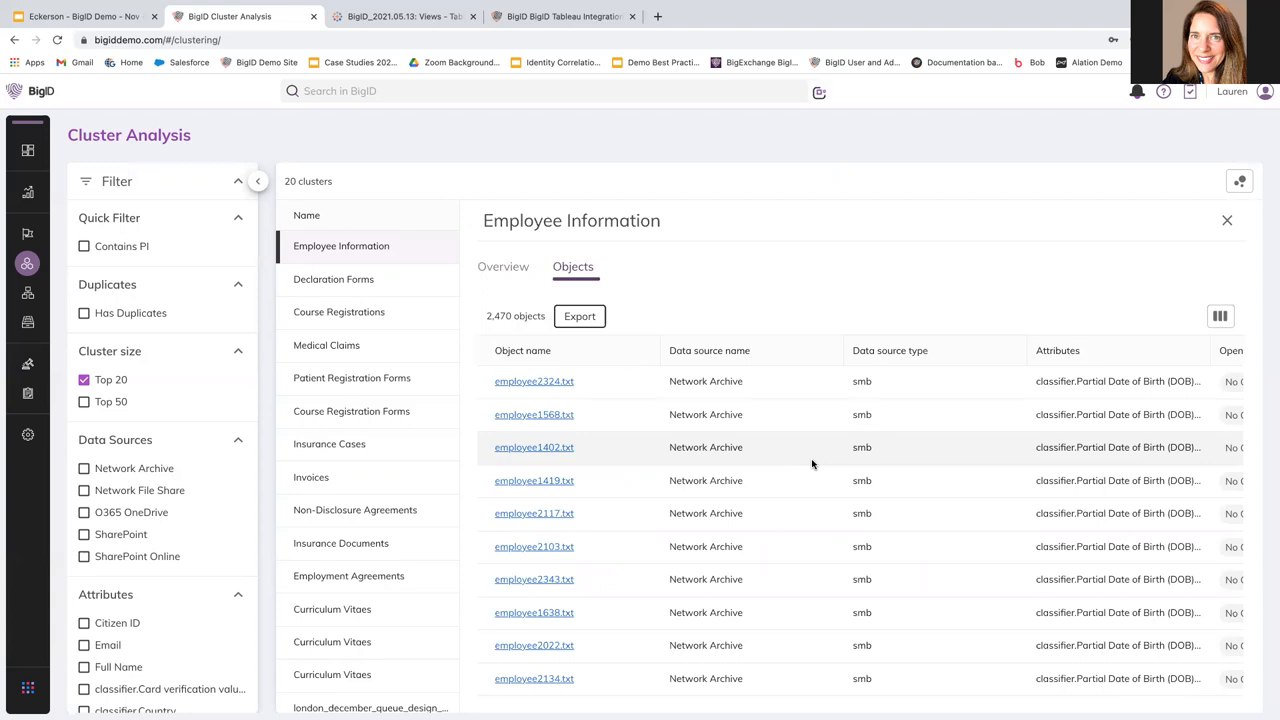
Step: Review the 456 classifiers, including LineageGuid's 539.4K personal data records
left_click(37, 296)
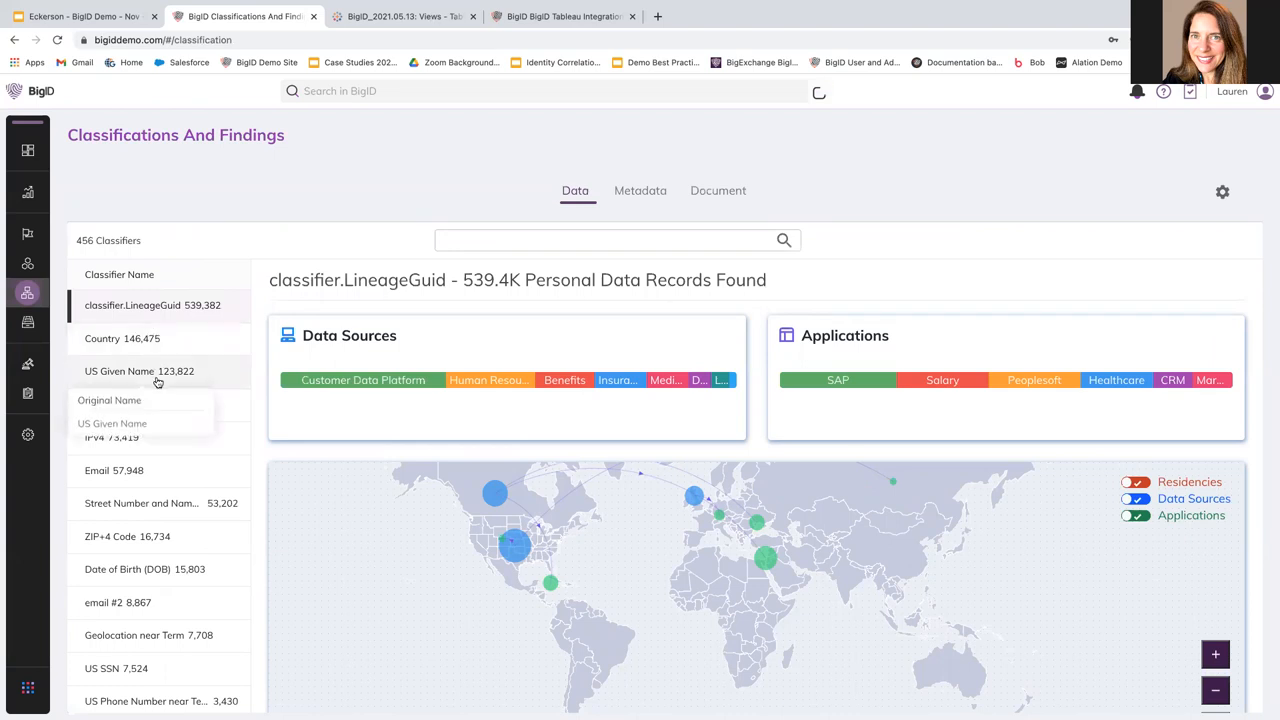
scroll(156, 381, "down", 3)
scroll(156, 381, "down", 3)
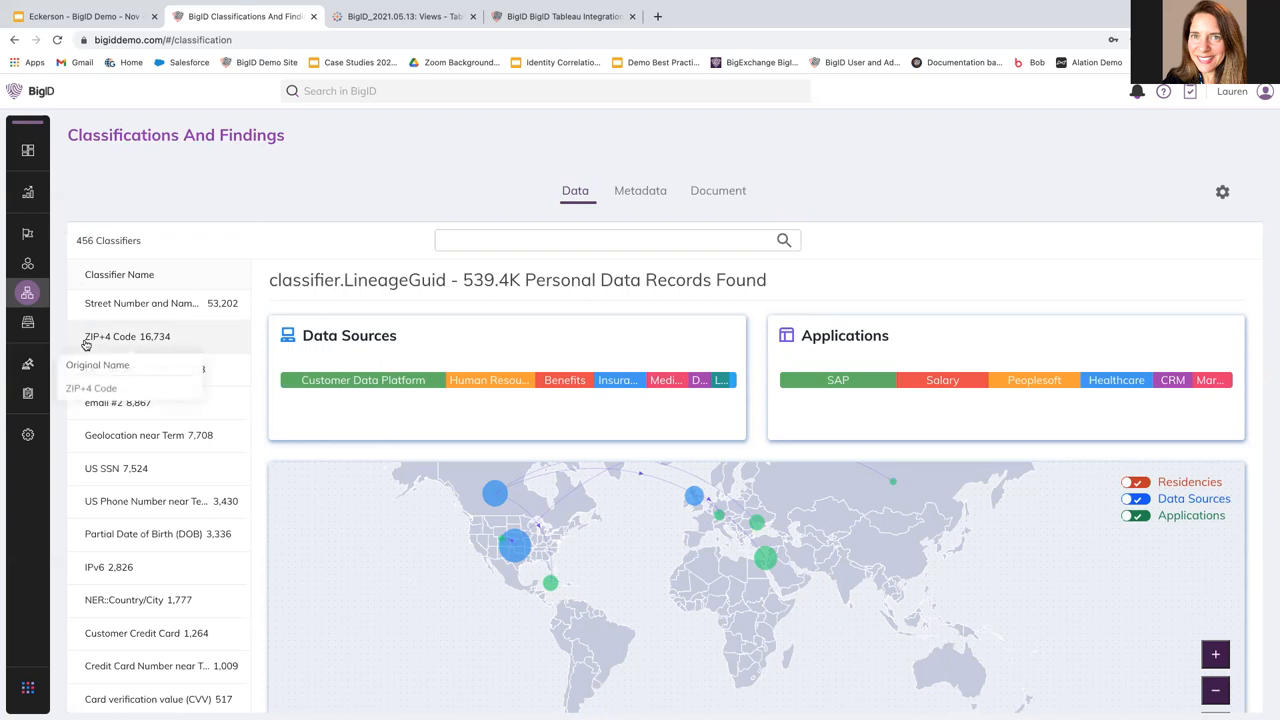
Step: Search the catalog for 'accoun' and list all matching Account tables
left_click(28, 323)
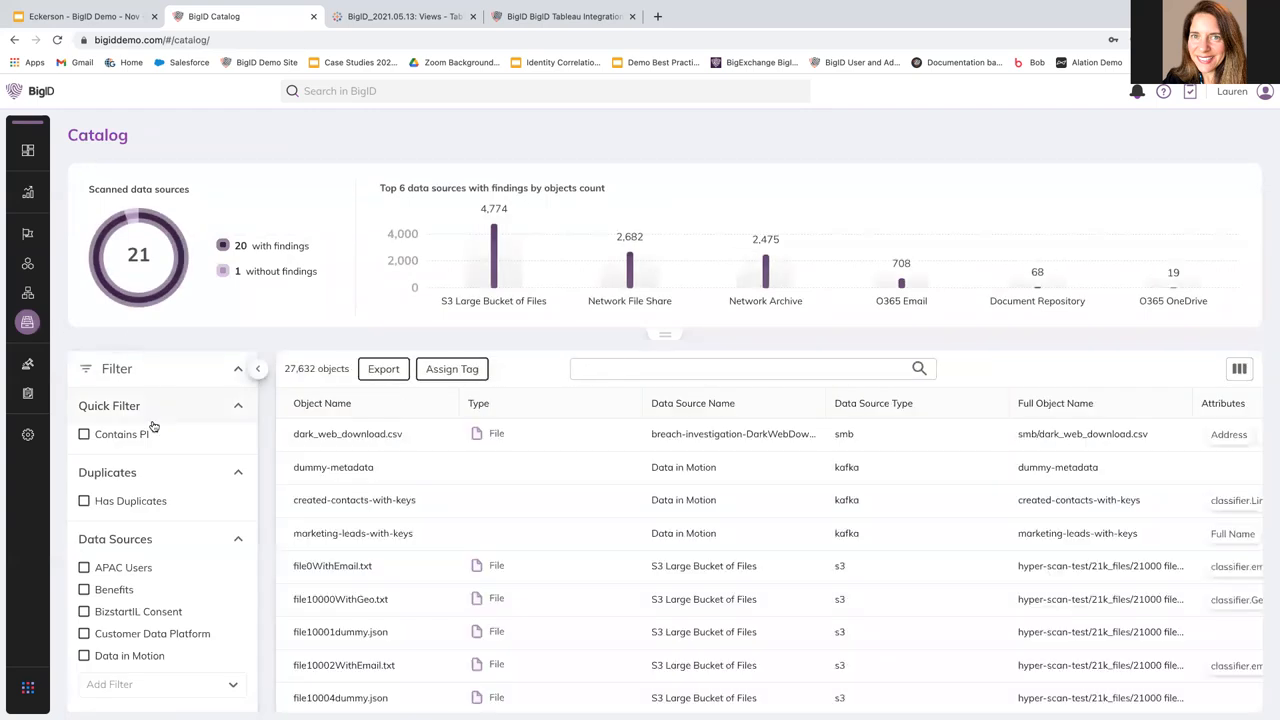
scroll(148, 533, "down", 4)
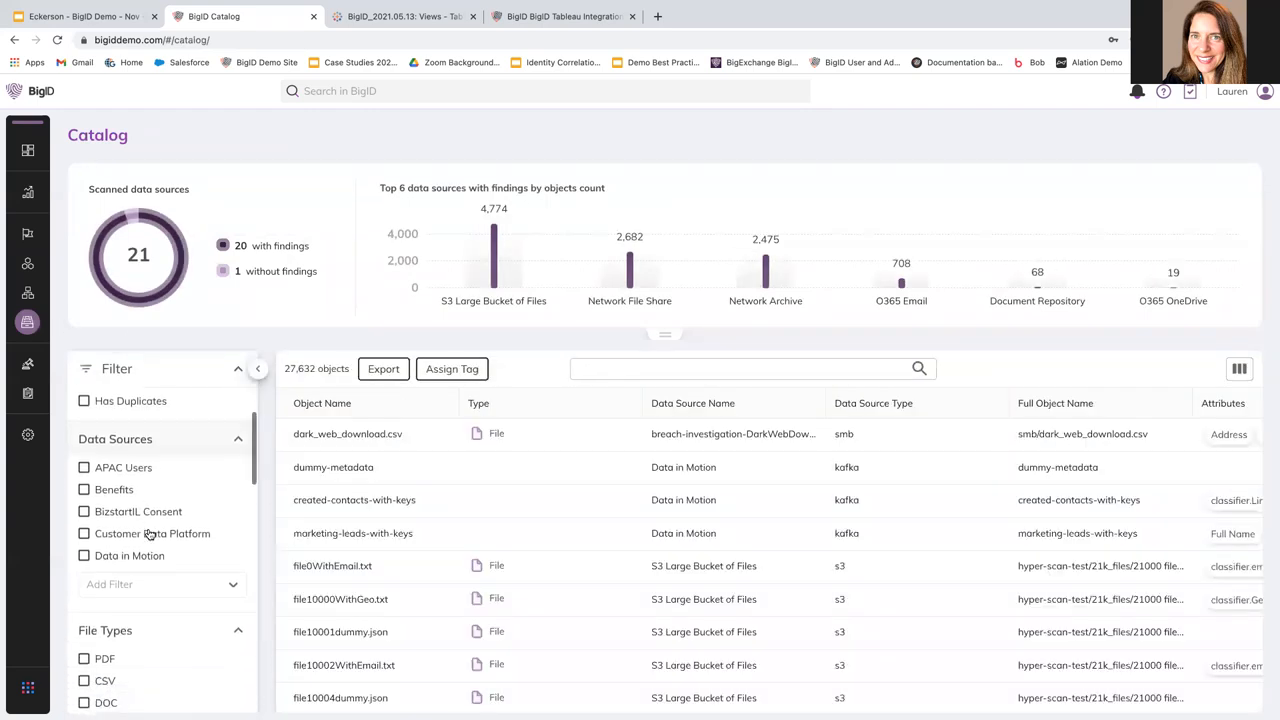
left_click(372, 91)
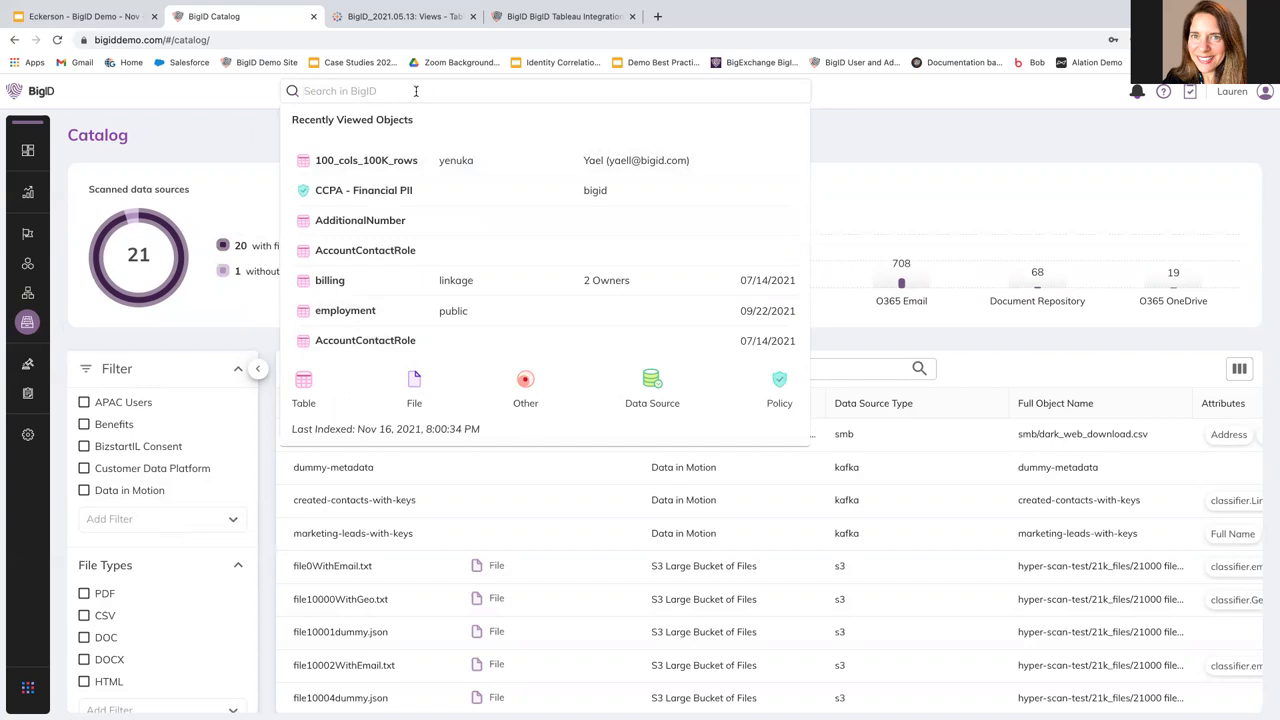
type("accou")
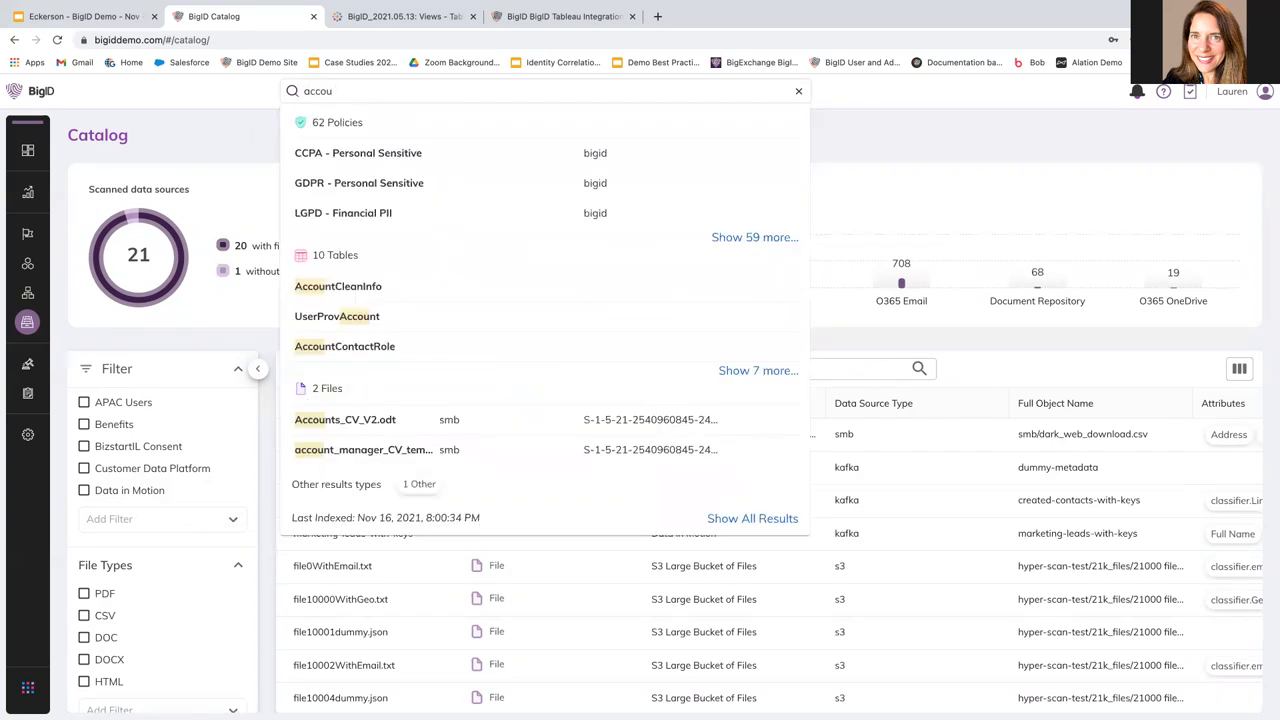
type("n")
left_click(766, 373)
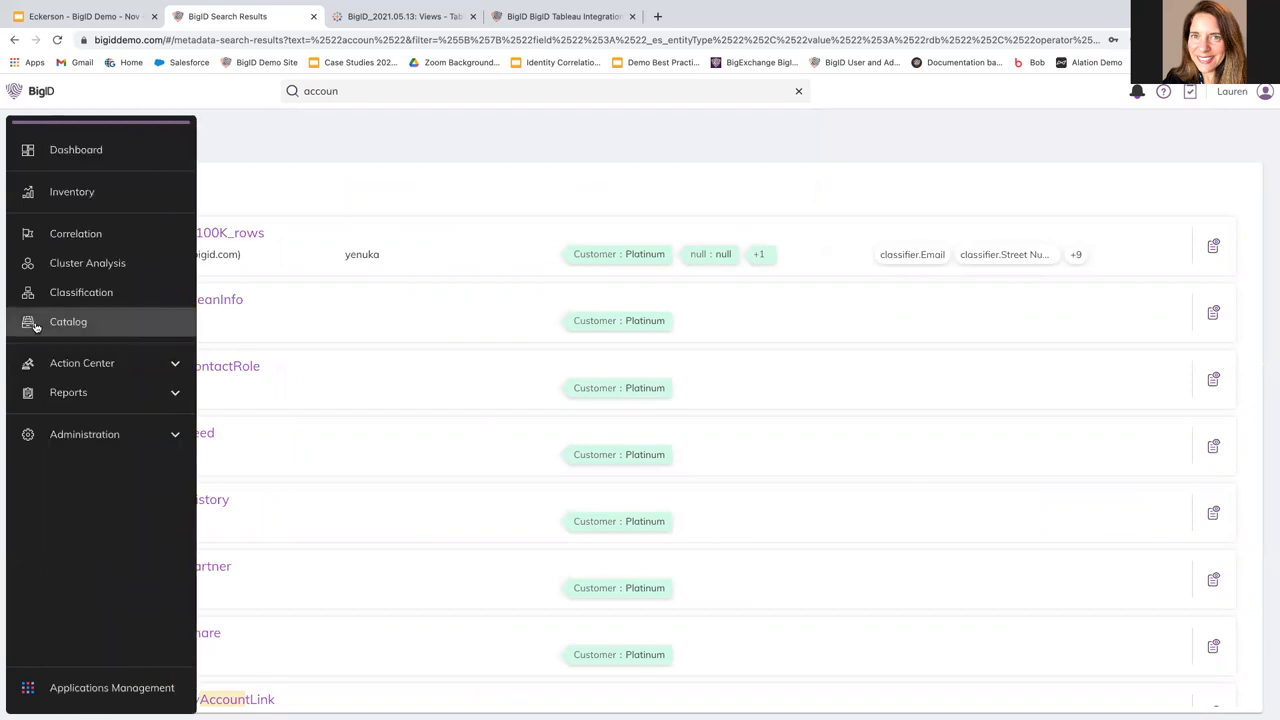
Step: Filter the catalog to the Marketing application and view the marketing table's details
left_click(68, 322)
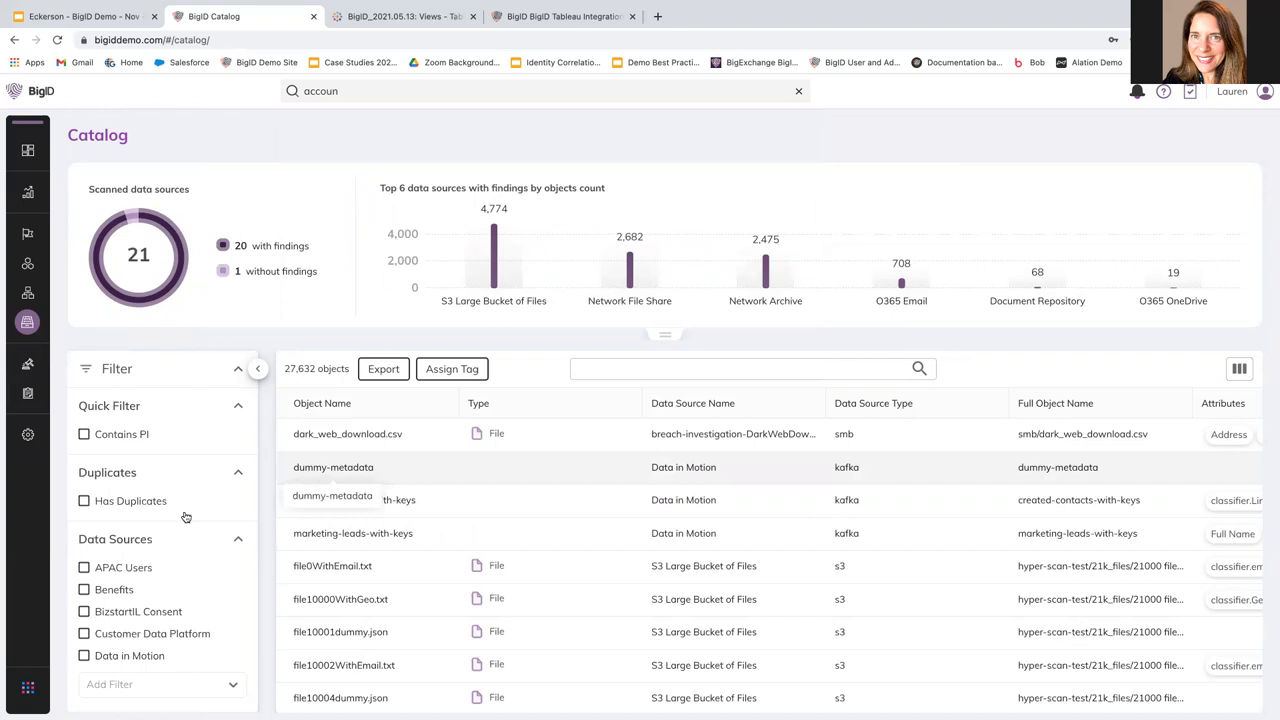
scroll(181, 517, "down", 3)
scroll(181, 517, "down", 3)
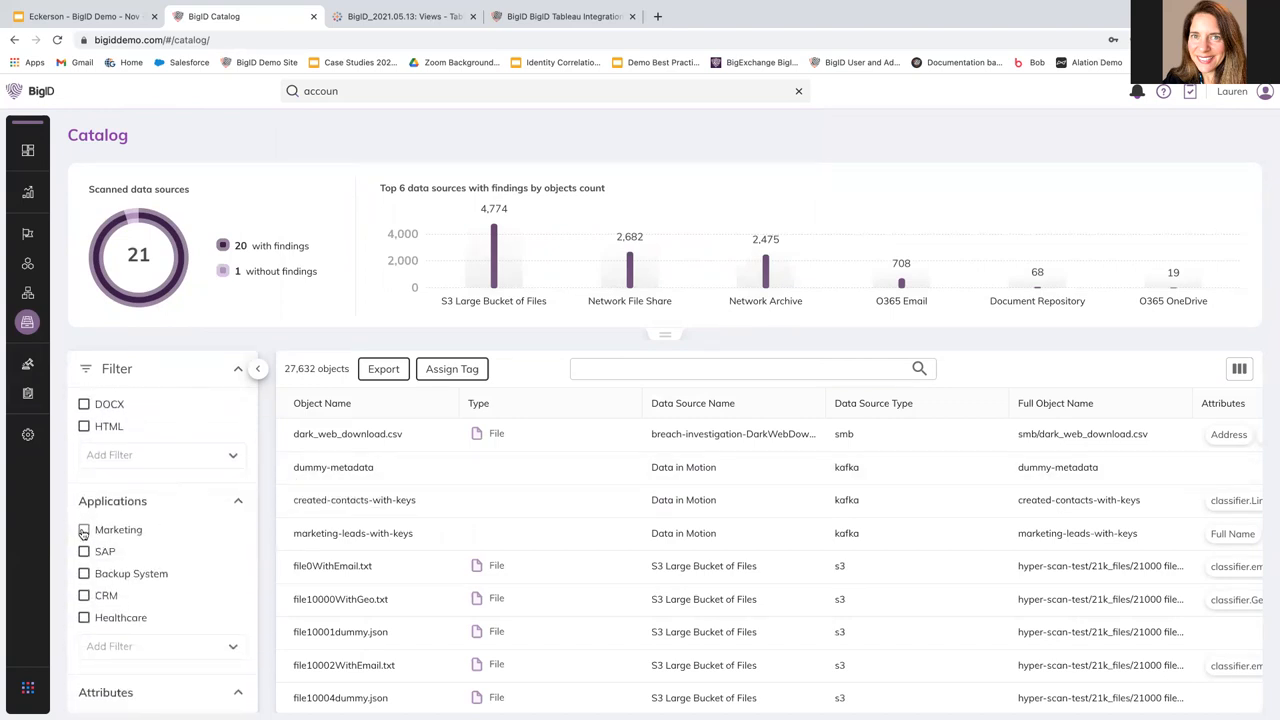
left_click(83, 530)
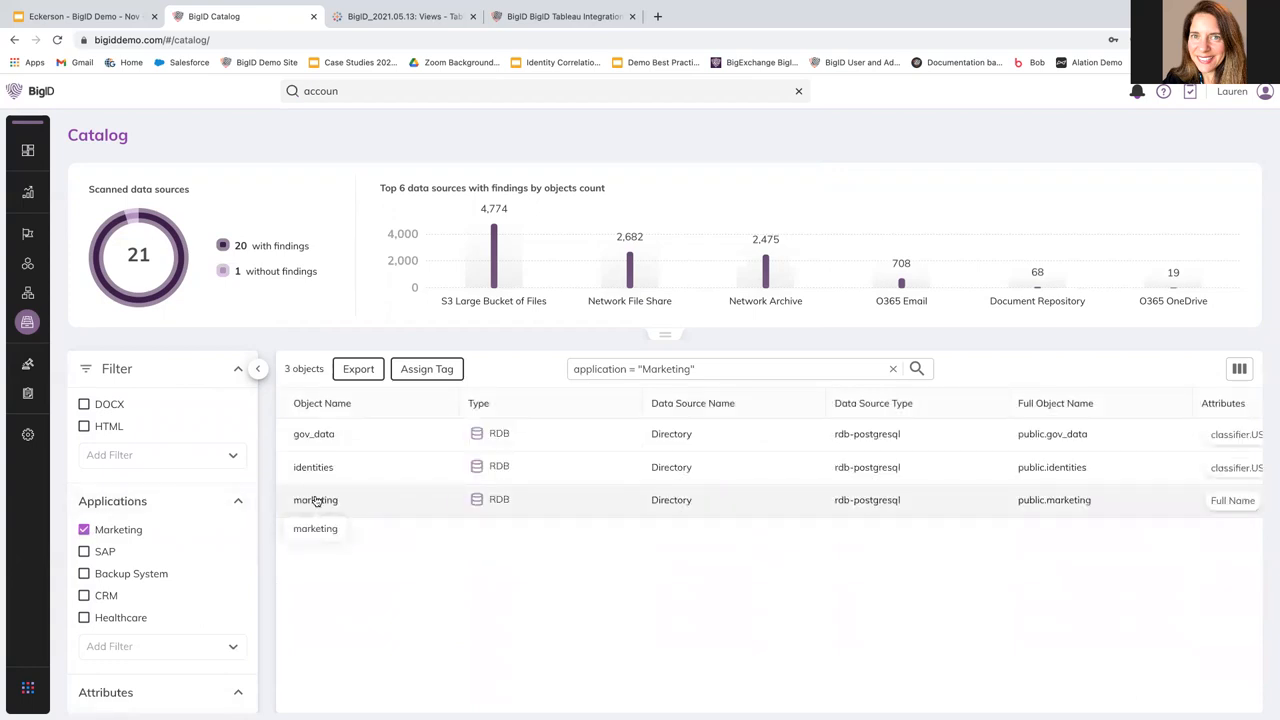
left_click(316, 500)
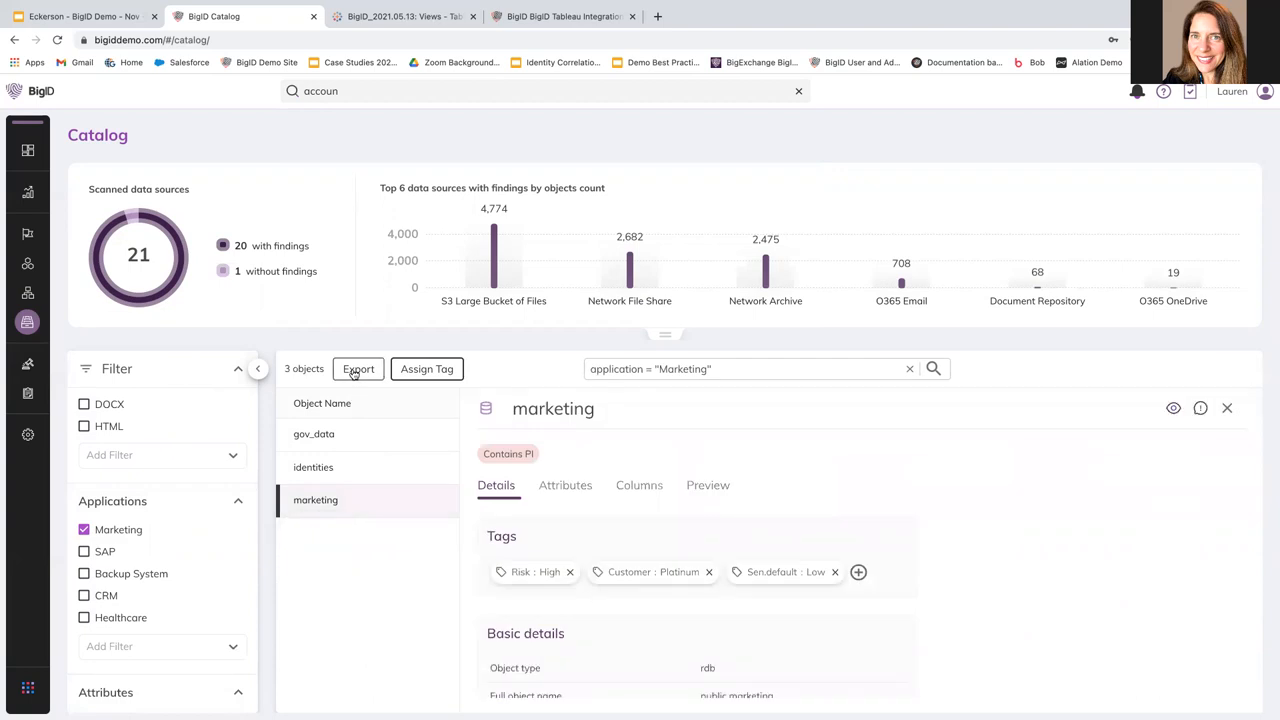
Step: List the marketing table's columns such as city, country and full_name
left_click(639, 487)
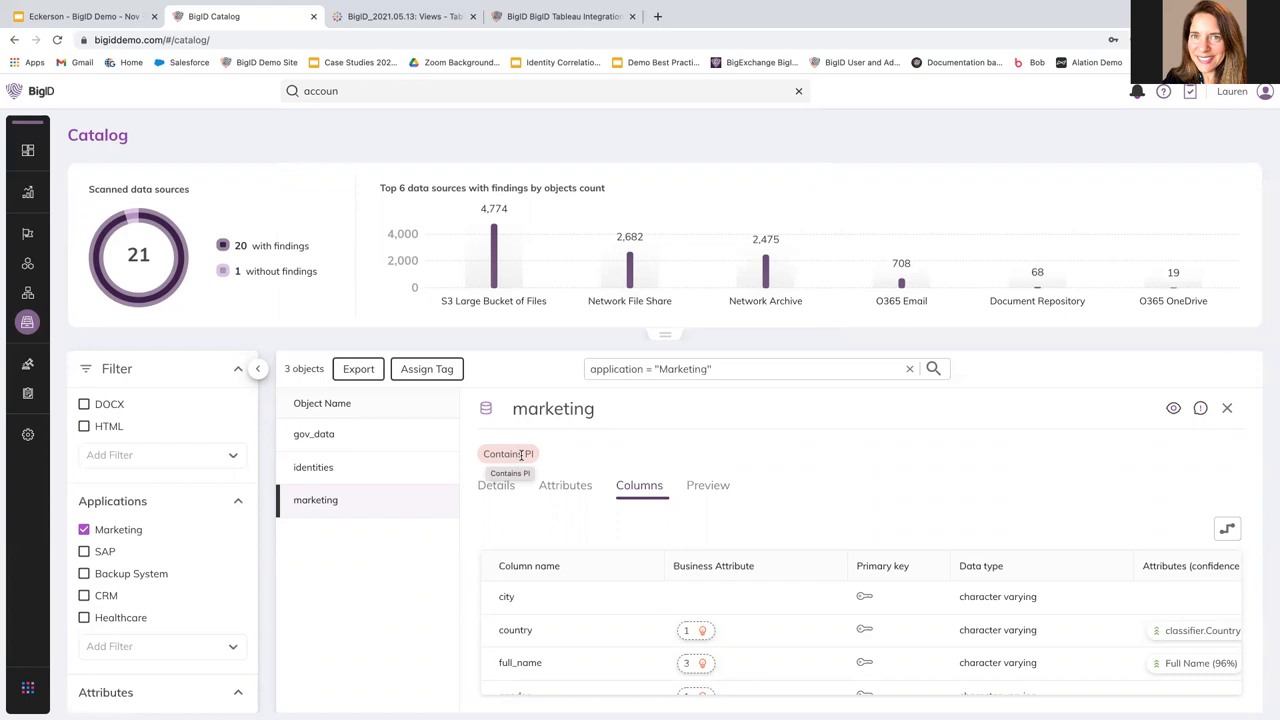
mouse_move(28, 400)
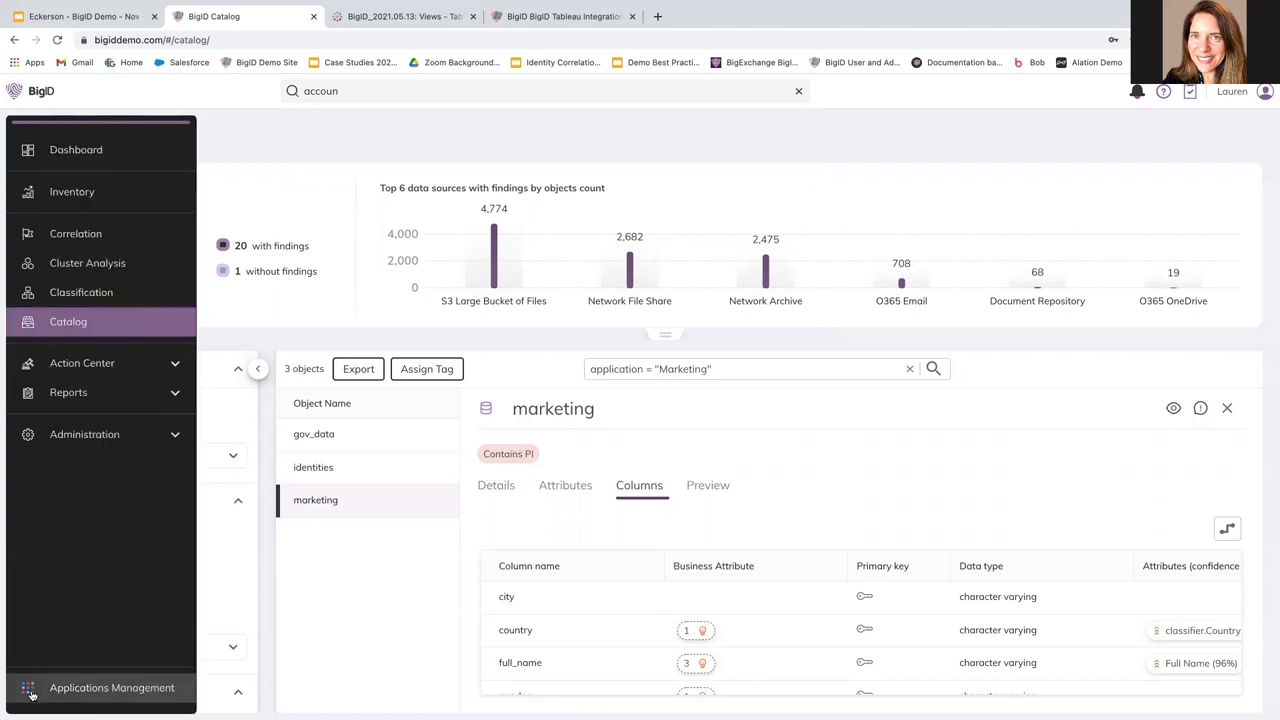
Step: Launch Snowflake Dynamic Masking from the Applications Management utilities
left_click(45, 691)
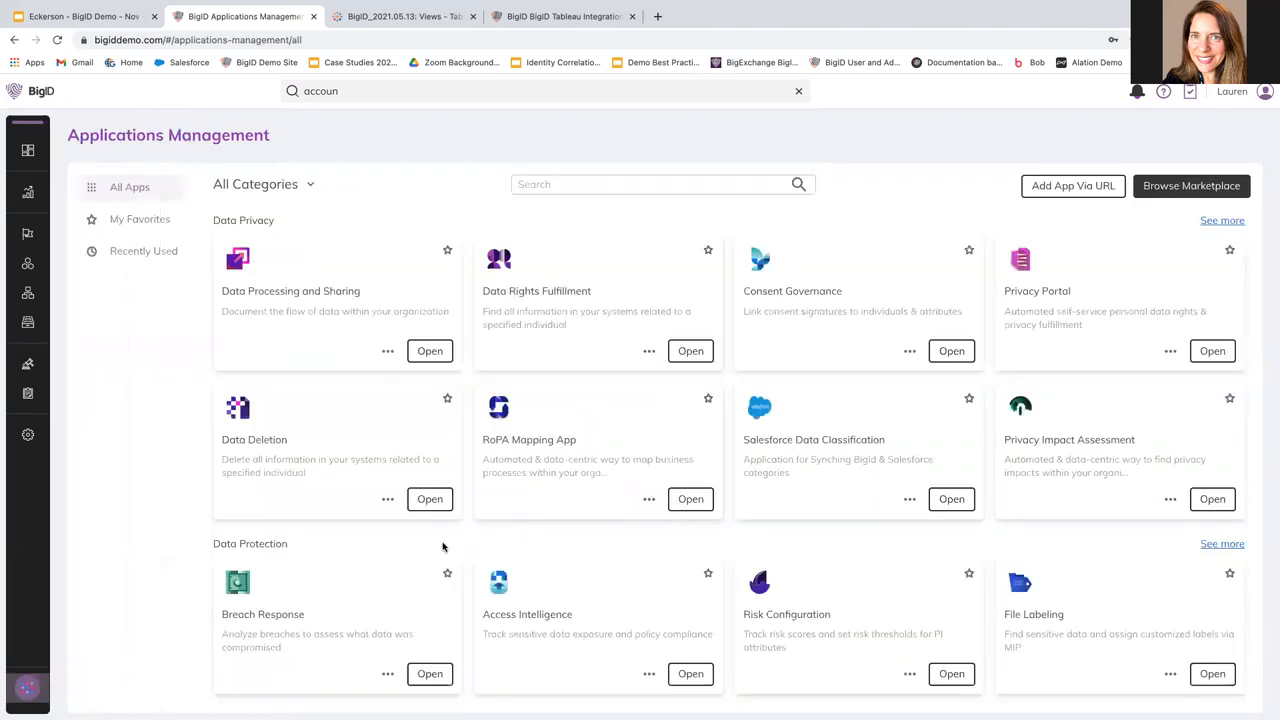
scroll(443, 546, "down", 3)
scroll(443, 546, "down", 3)
scroll(443, 546, "down", 3)
scroll(443, 546, "down", 3)
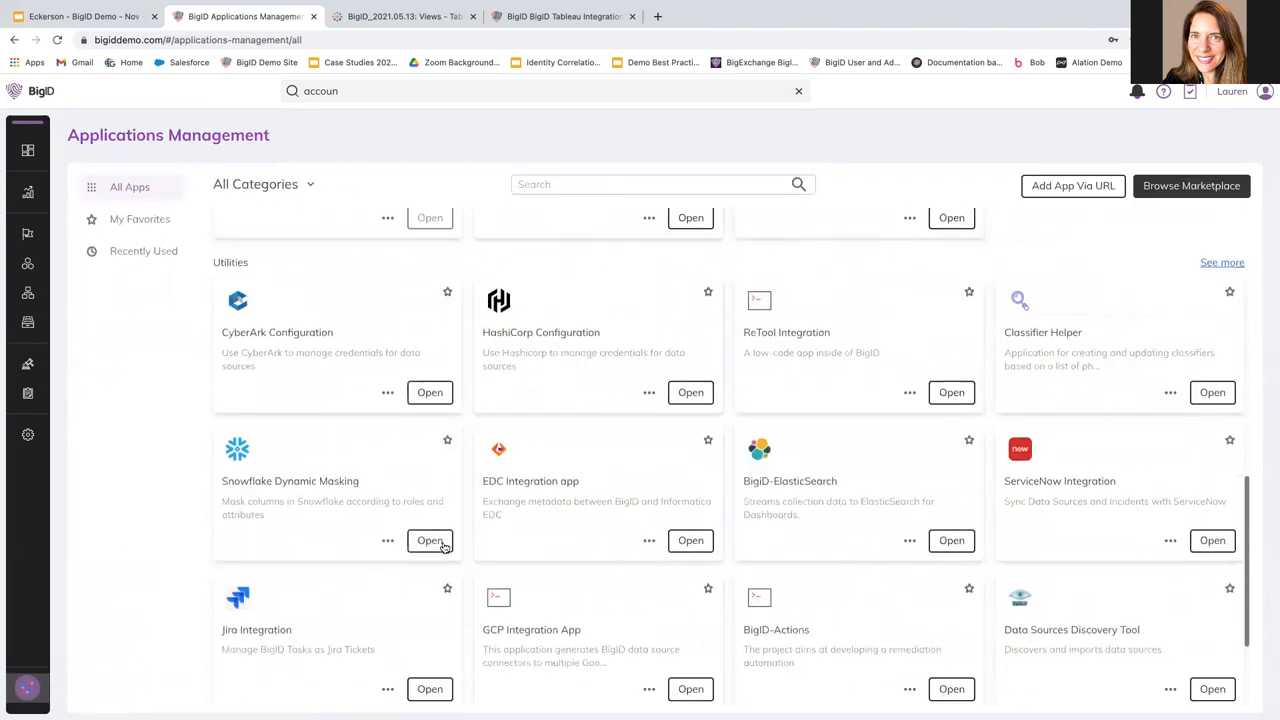
scroll(443, 546, "down", 2)
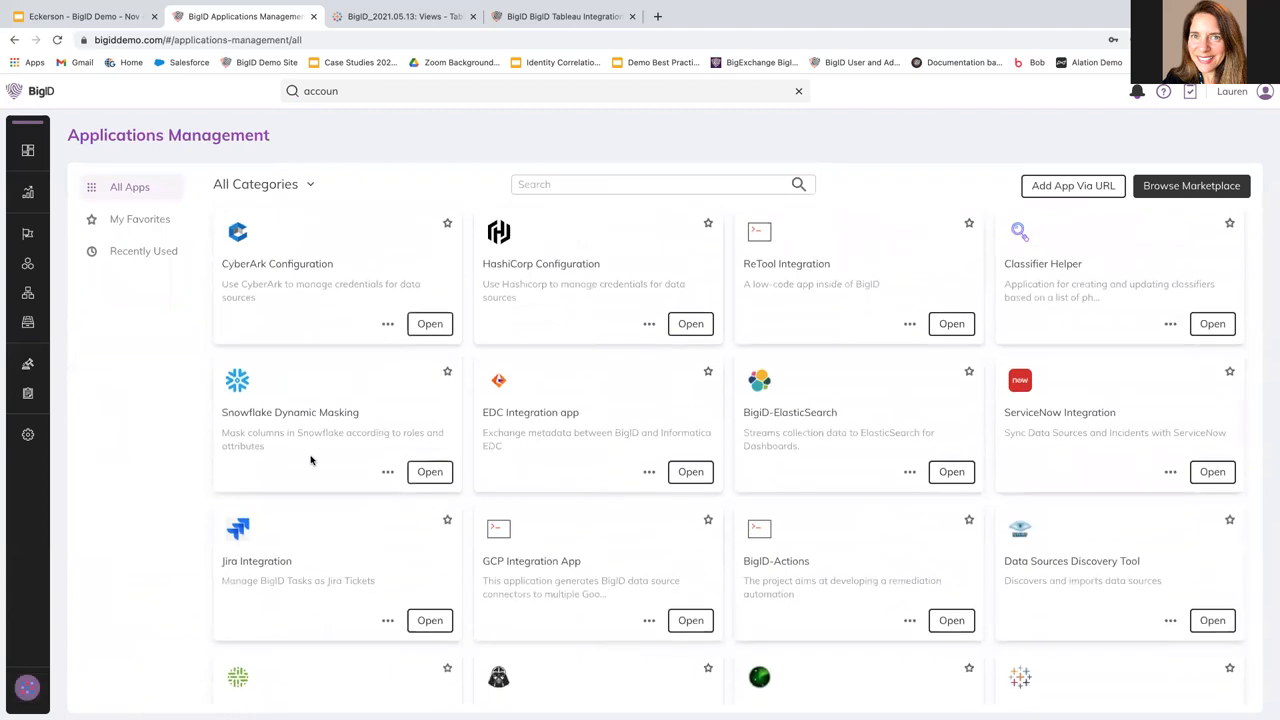
left_click(422, 472)
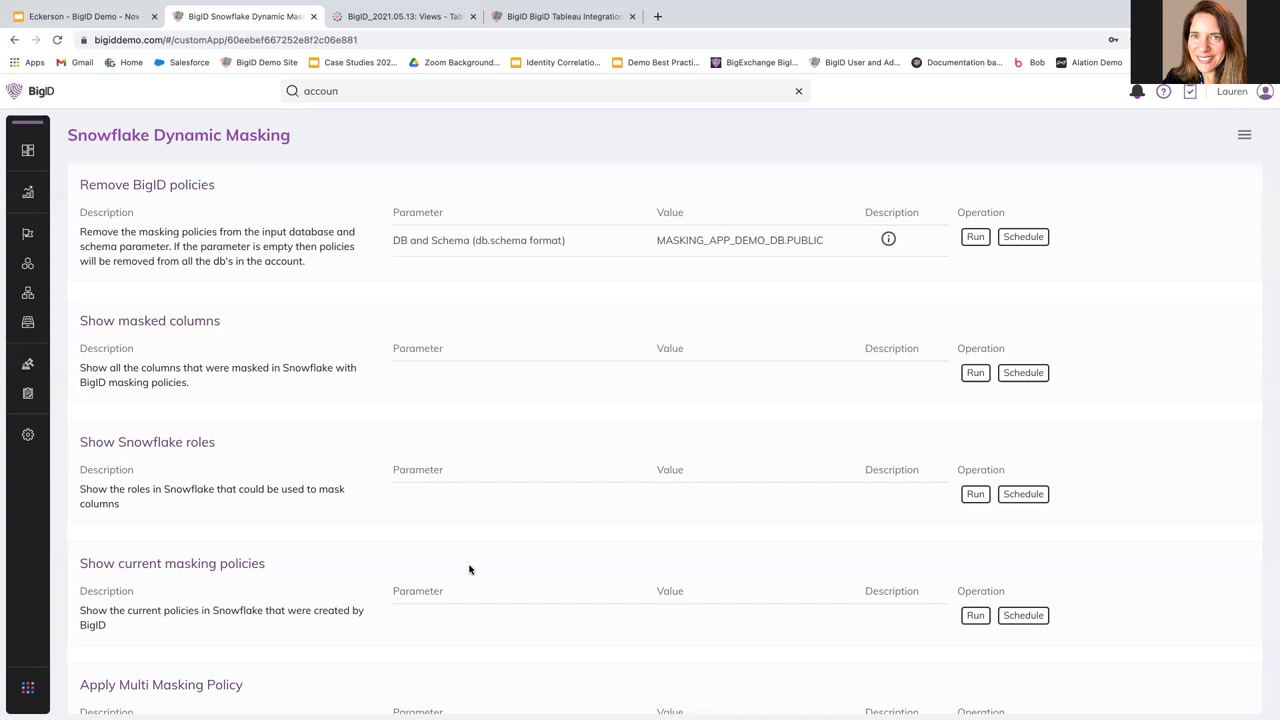
mouse_move(28, 434)
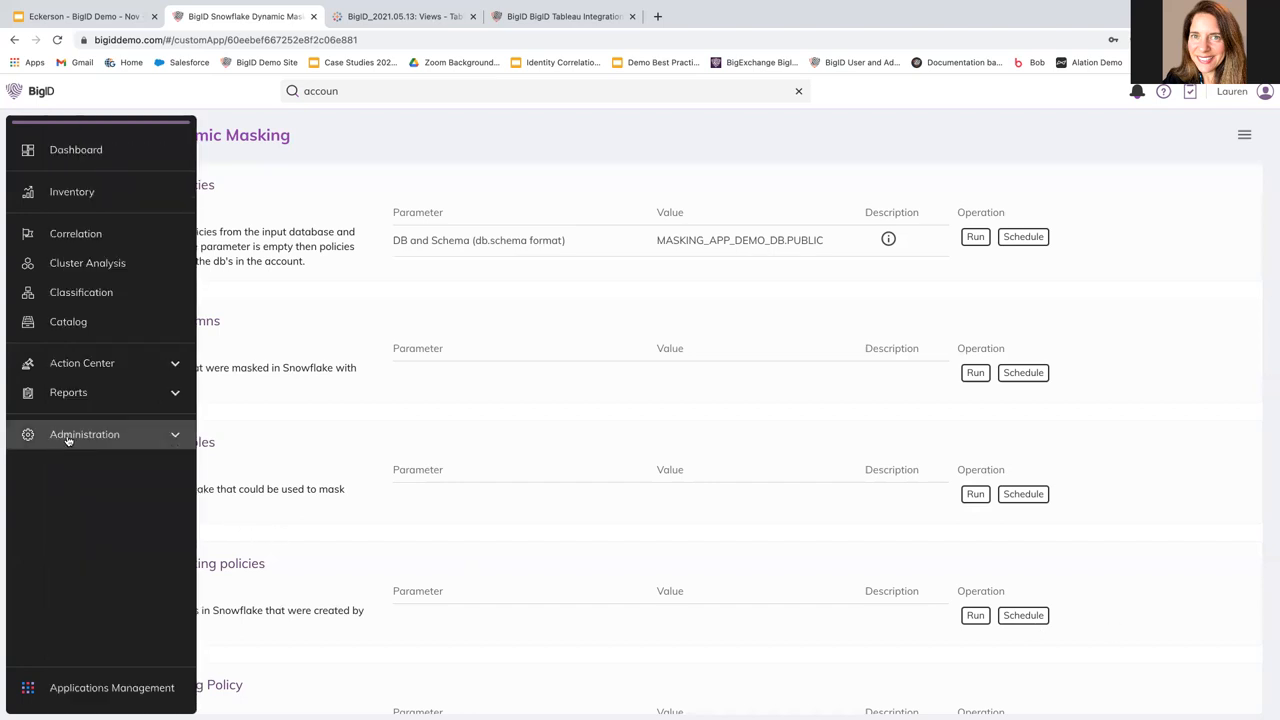
Step: Go to Access Management under Administration to review users and the Root Admin role
left_click(60, 438)
scroll(90, 480, "down", 3)
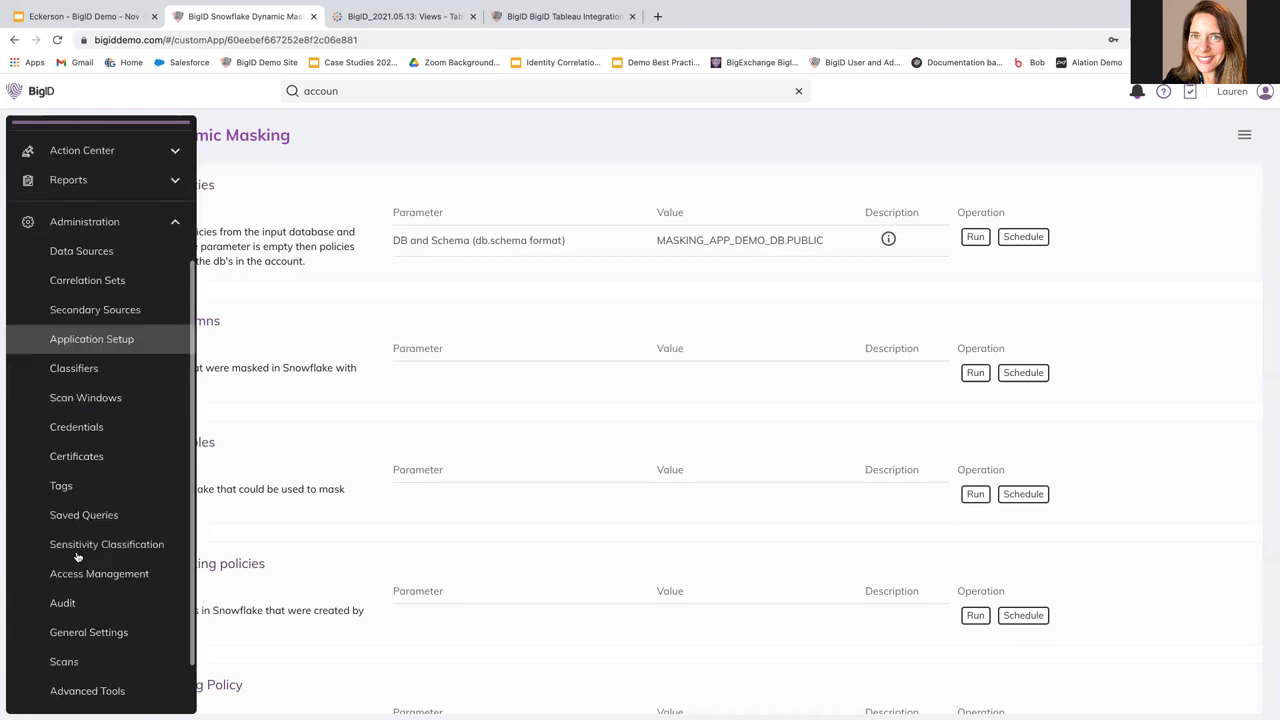
scroll(90, 500, "down", 2)
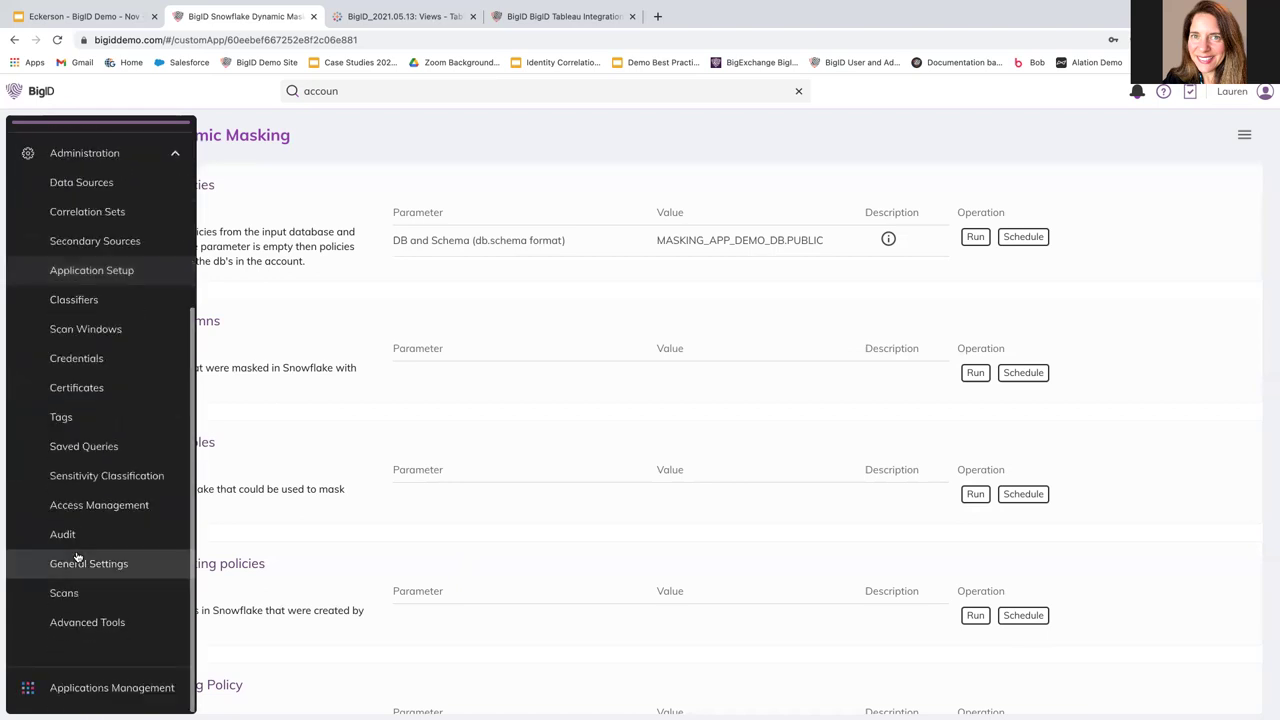
left_click(99, 505)
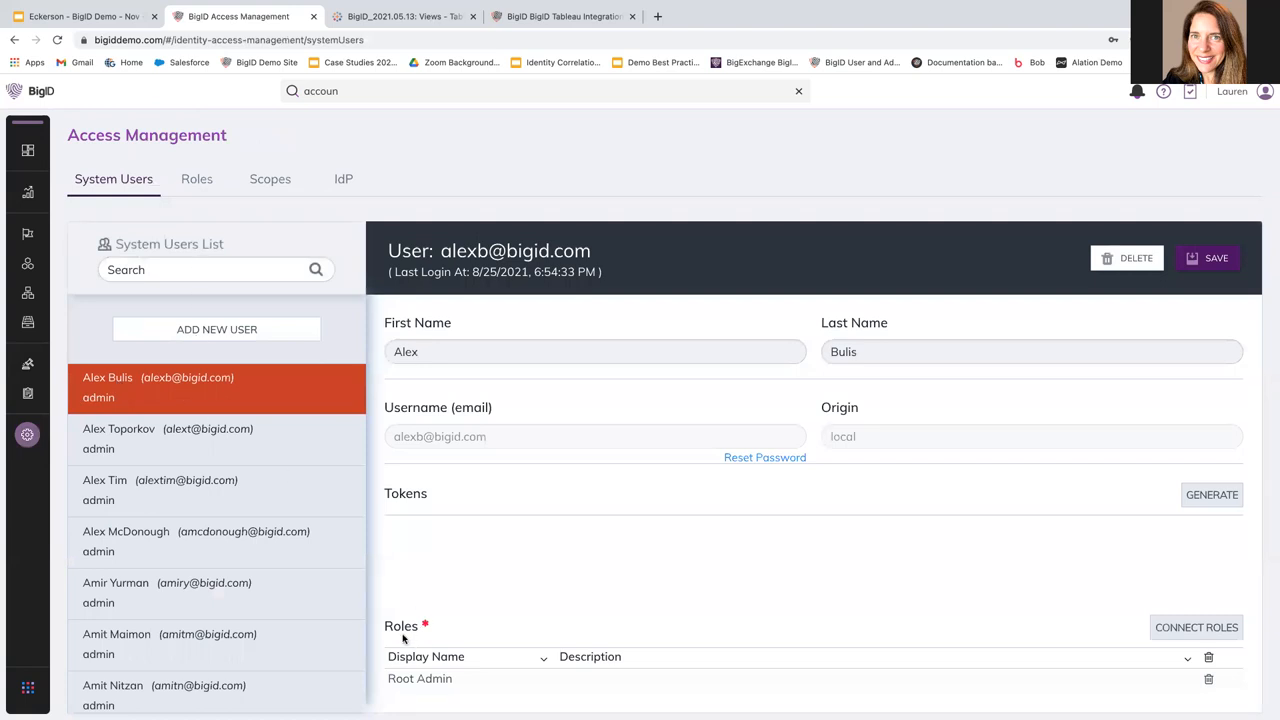
left_click(197, 179)
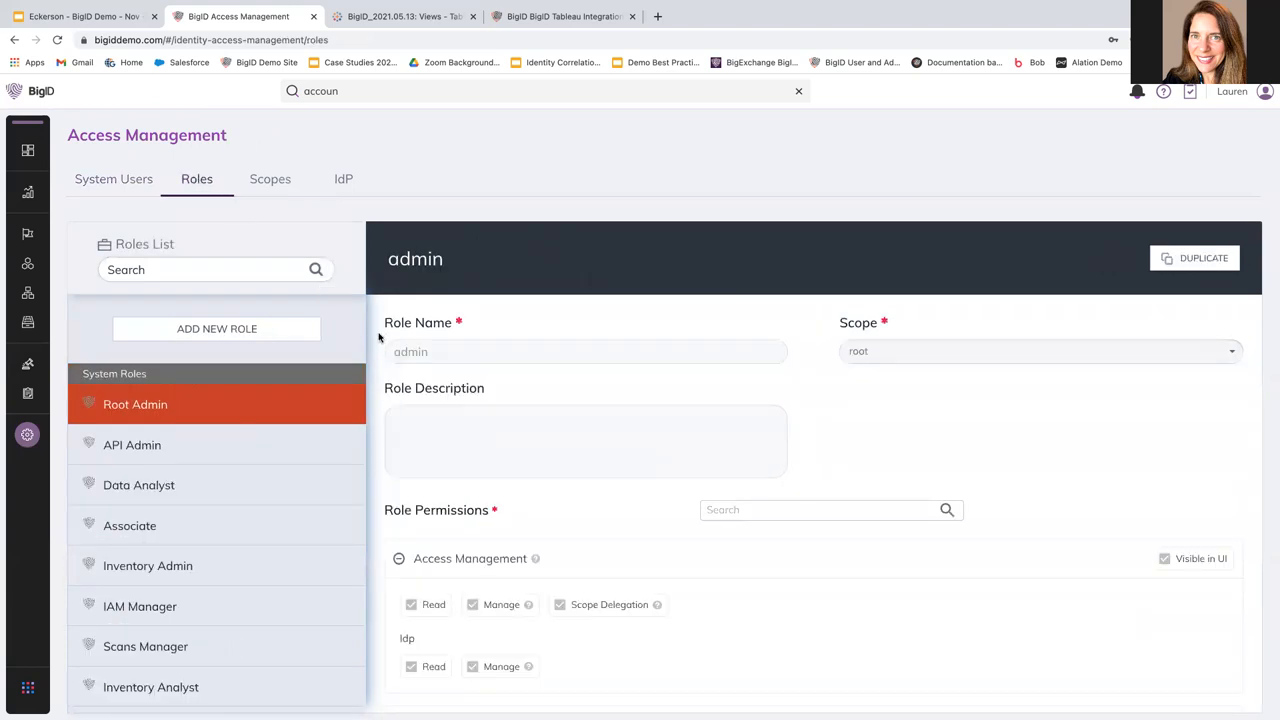
scroll(599, 541, "down", 5)
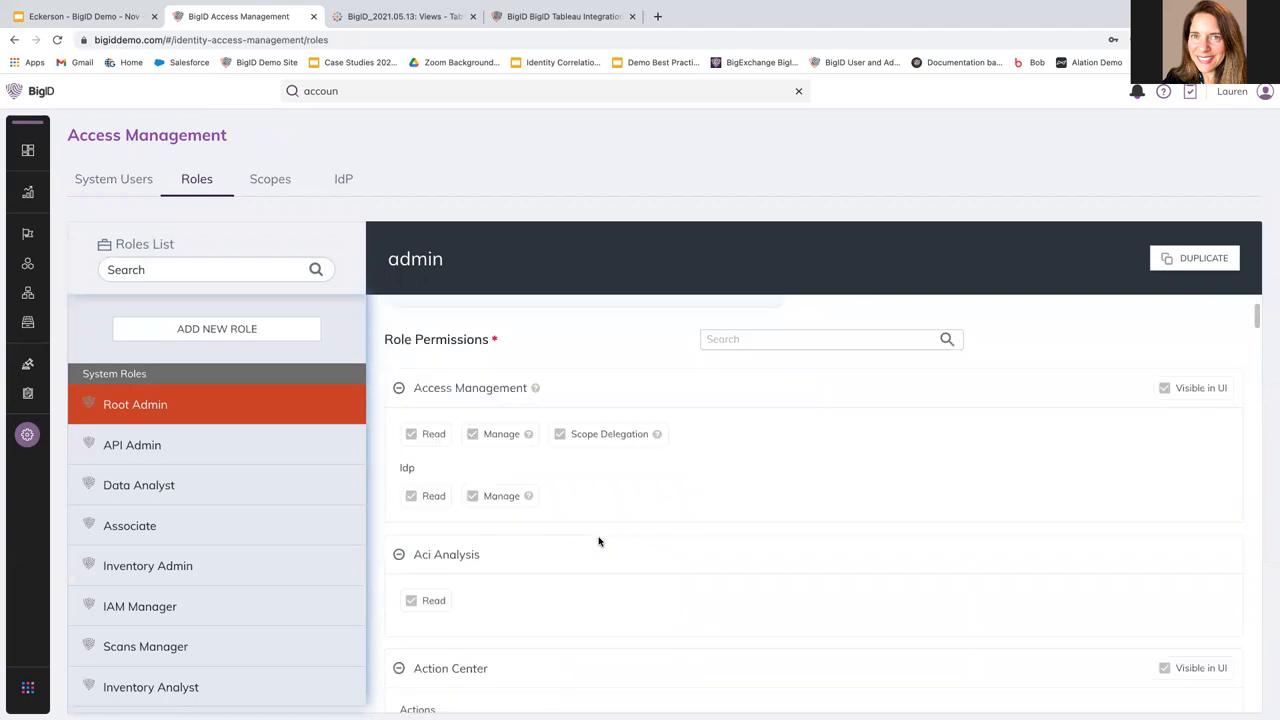
scroll(599, 541, "down", 5)
scroll(599, 541, "down", 1)
scroll(599, 541, "down", 4)
scroll(599, 541, "down", 3)
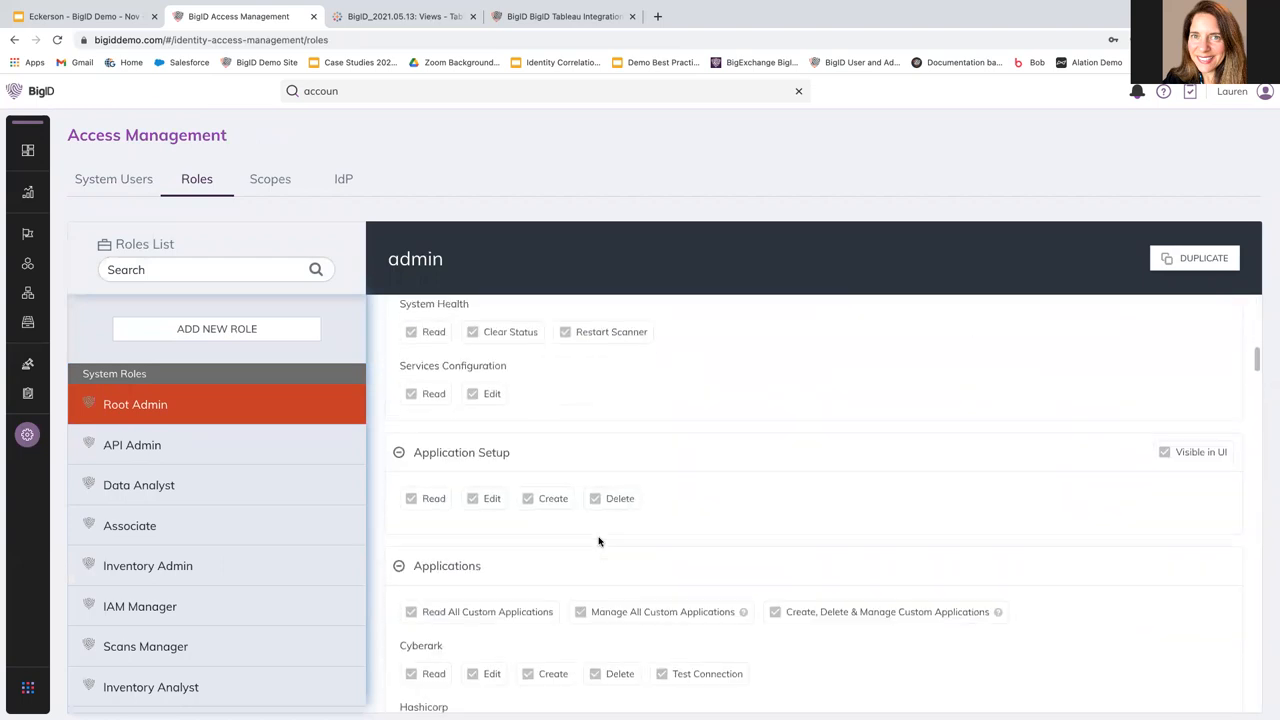
scroll(599, 541, "down", 1)
scroll(599, 541, "down", 5)
scroll(599, 541, "down", 4)
scroll(599, 541, "down", 1)
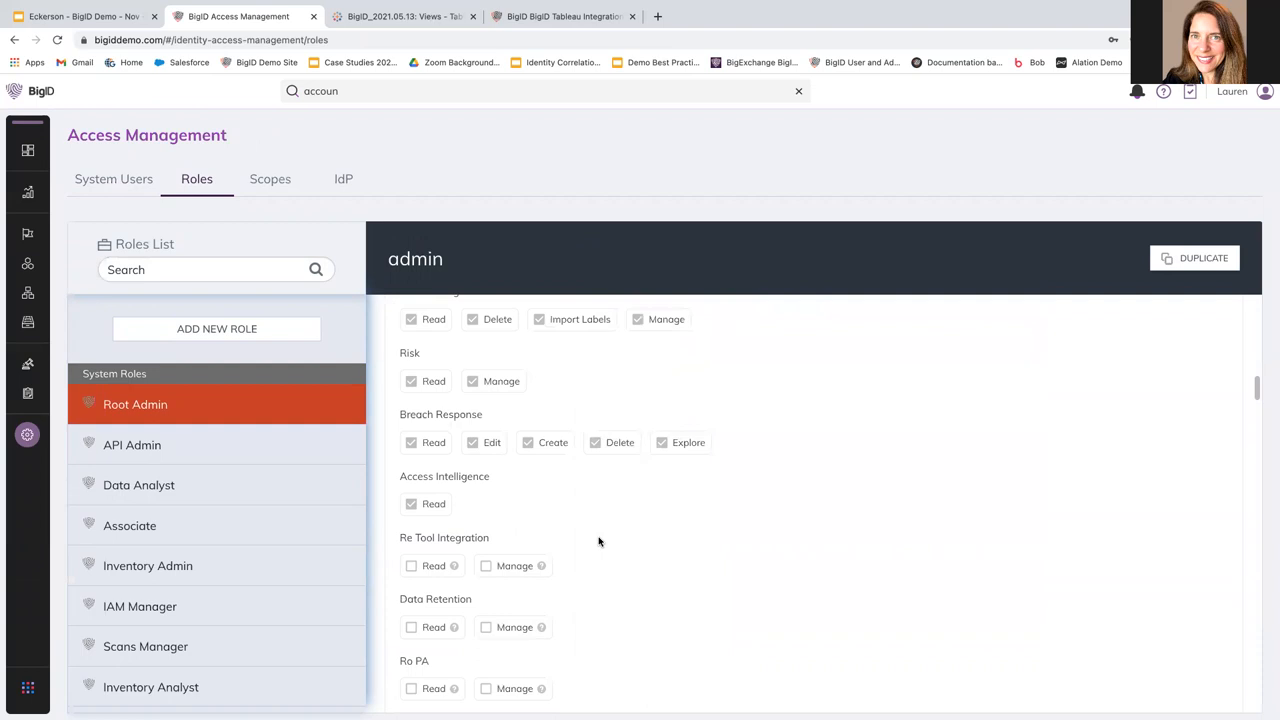
scroll(599, 541, "down", 1)
scroll(599, 541, "down", 5)
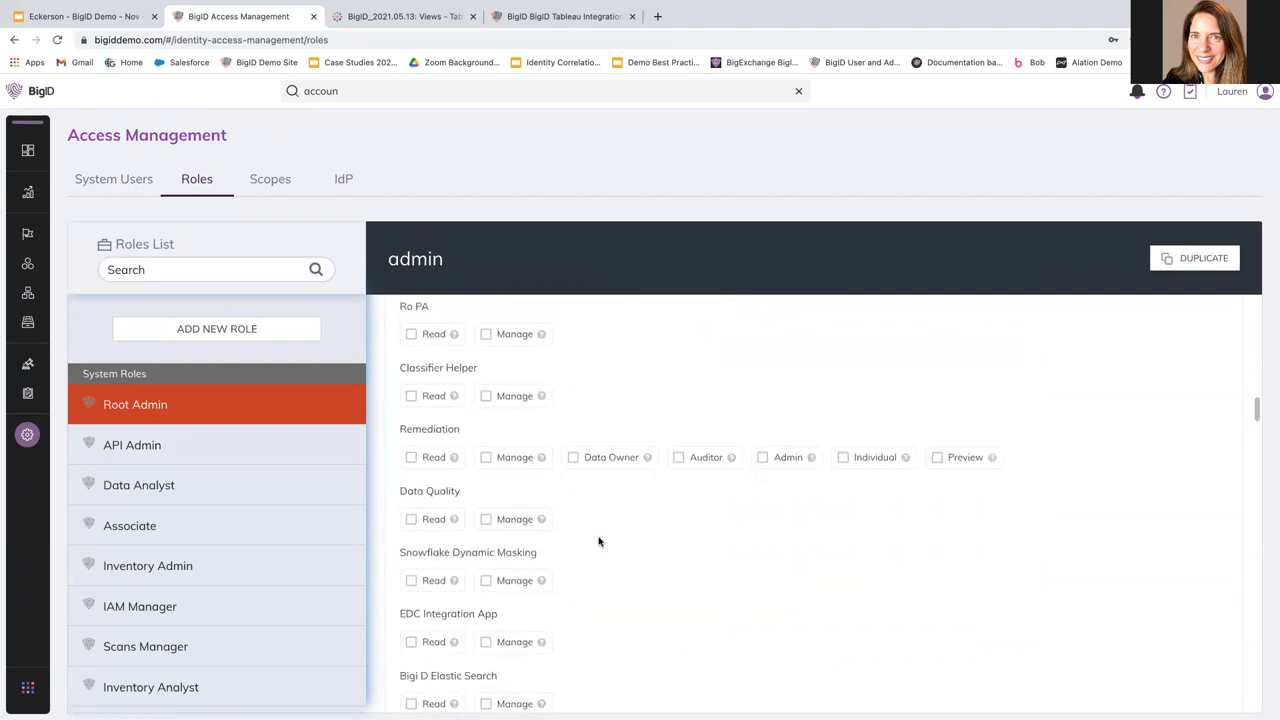
scroll(599, 541, "down", 1)
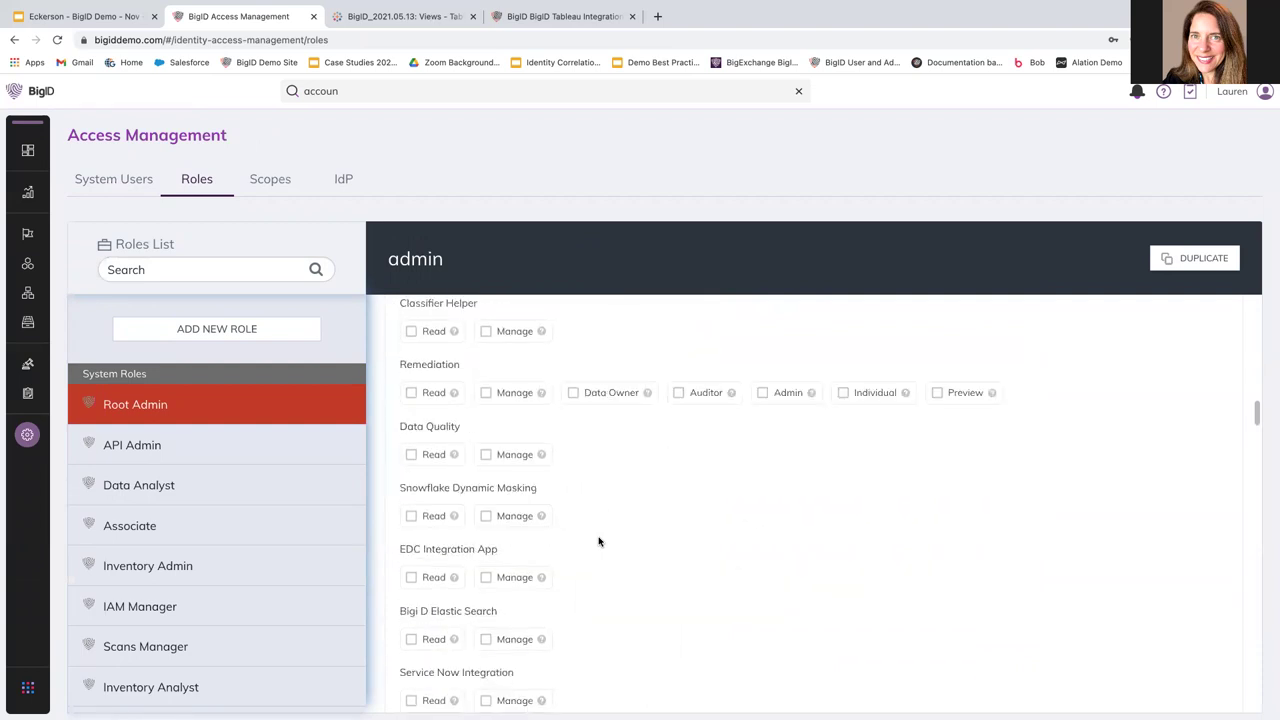
left_click(115, 186)
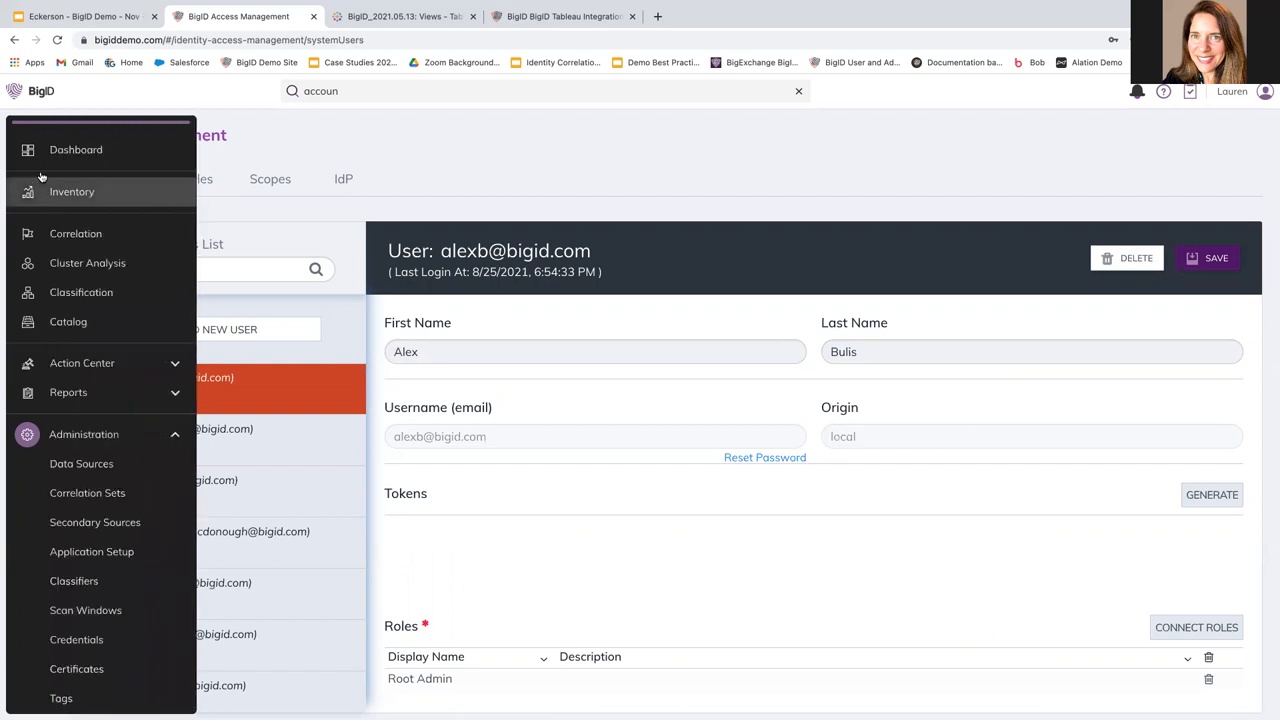
Step: Visit the dashboard, then the Applications Management gallery of Data Privacy apps
left_click(76, 150)
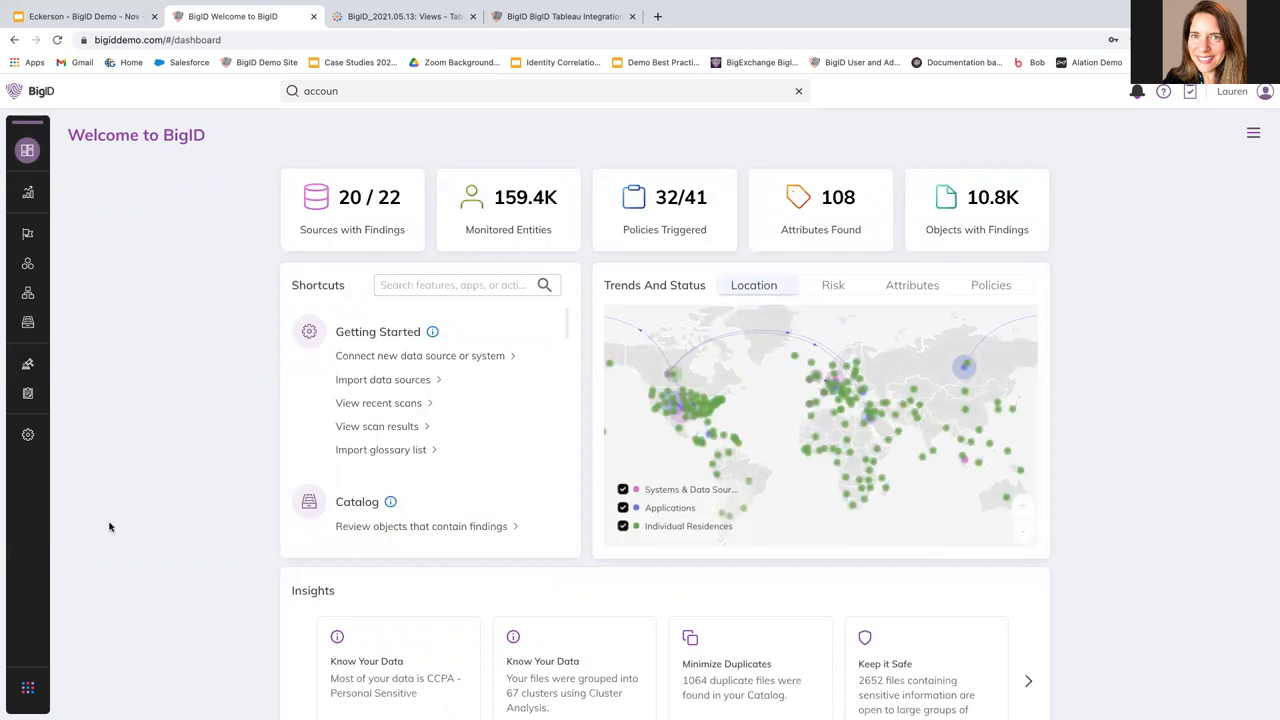
mouse_move(28, 400)
left_click(62, 698)
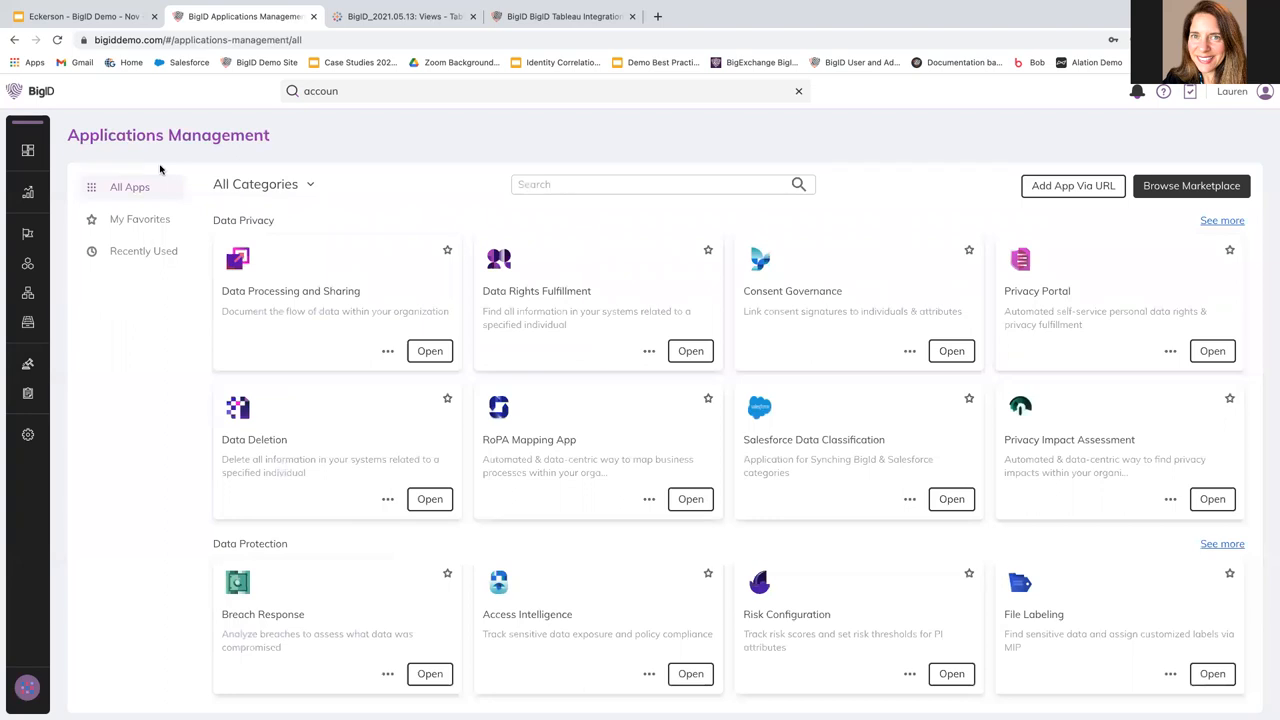
scroll(807, 517, "down", 2)
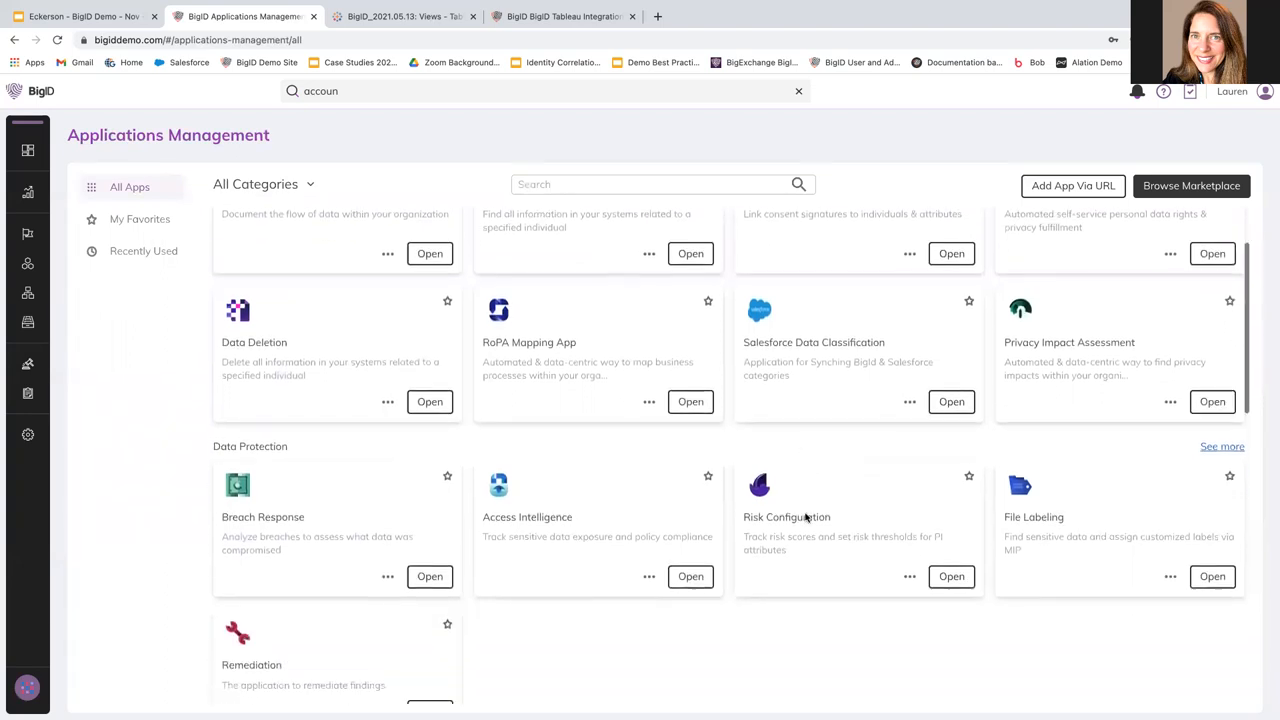
scroll(807, 517, "down", 2)
scroll(807, 517, "down", 2)
scroll(805, 513, "up", 5)
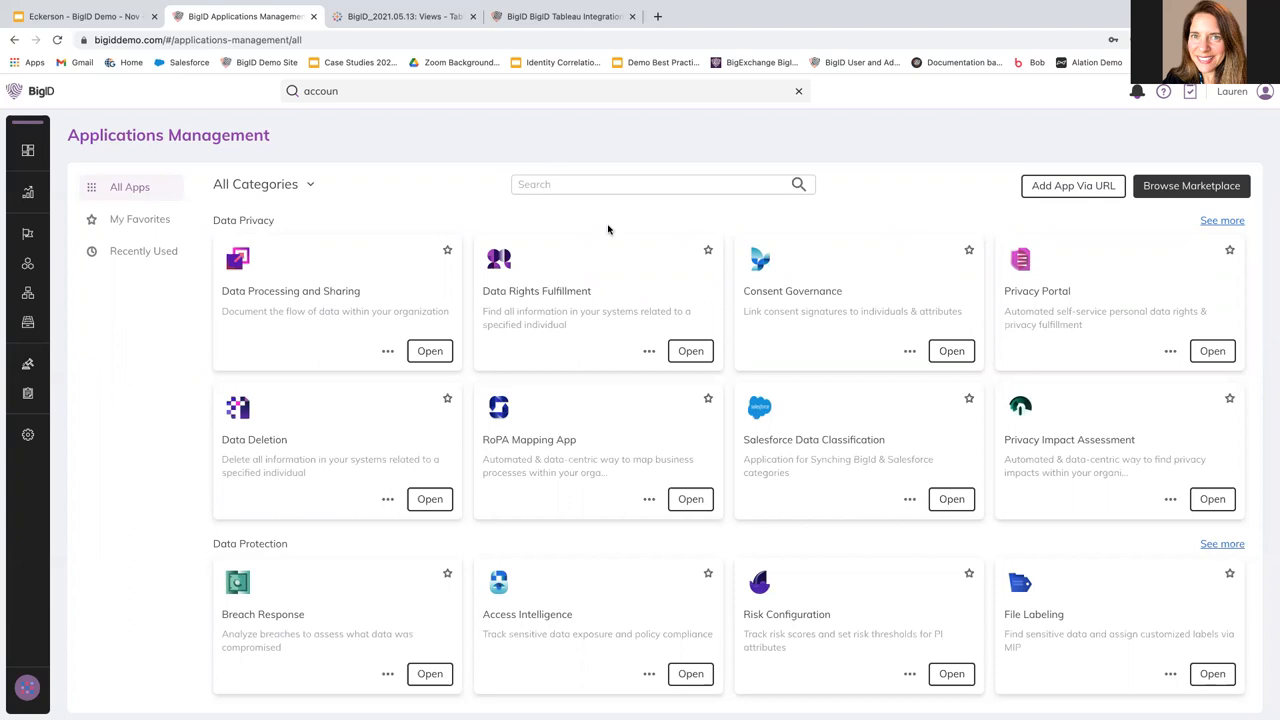
Step: Return to the dashboard with findings counts, shortcuts and the trends map
mouse_move(28, 150)
left_click(56, 152)
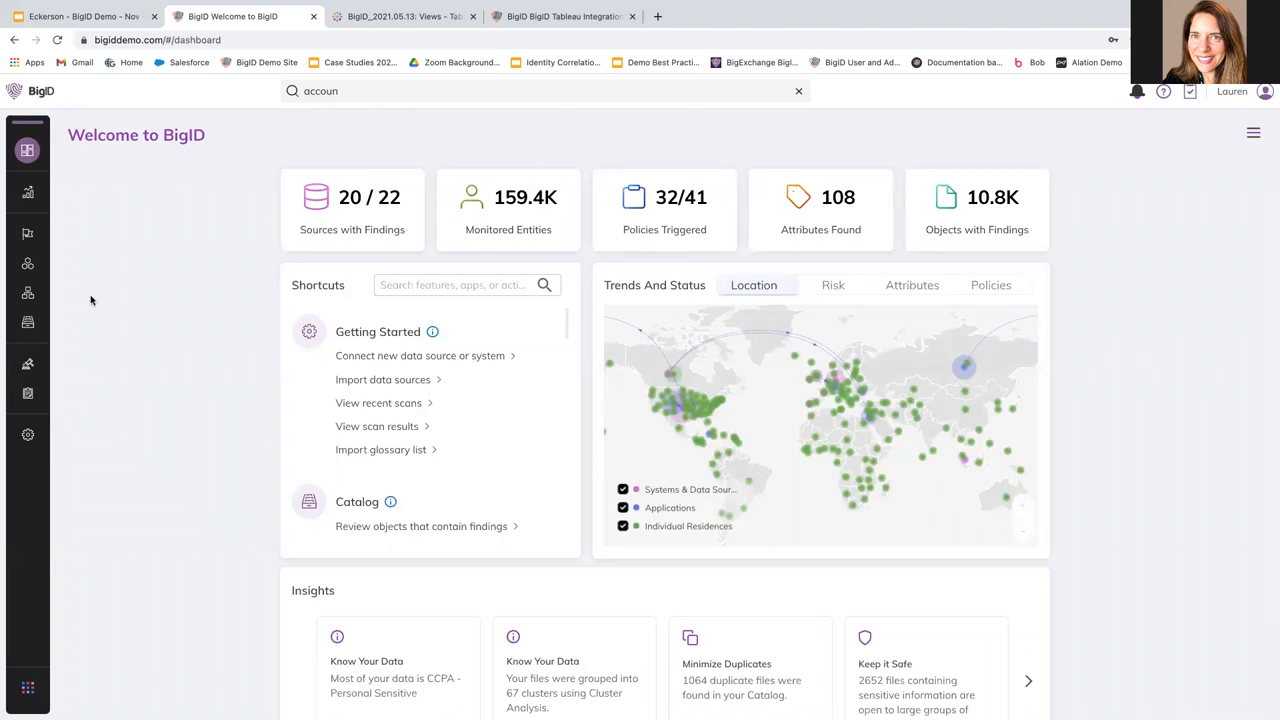
mouse_move(28, 322)
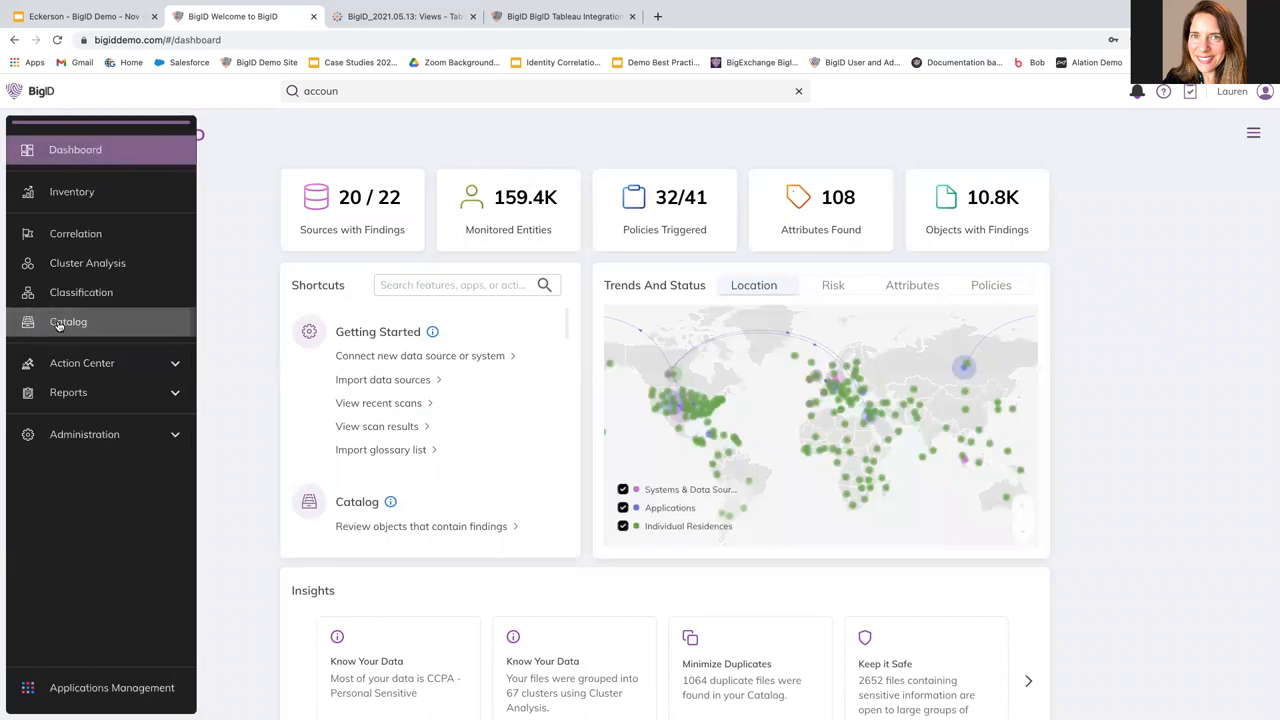
left_click(58, 324)
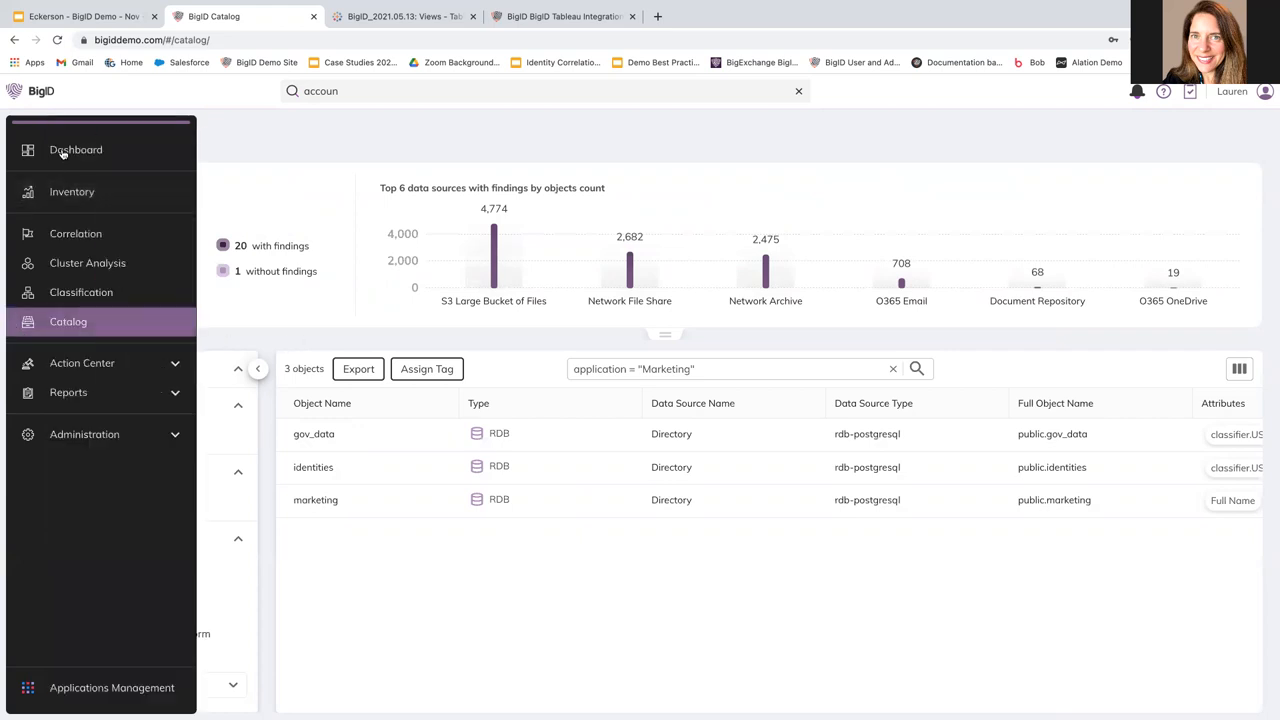
left_click(64, 150)
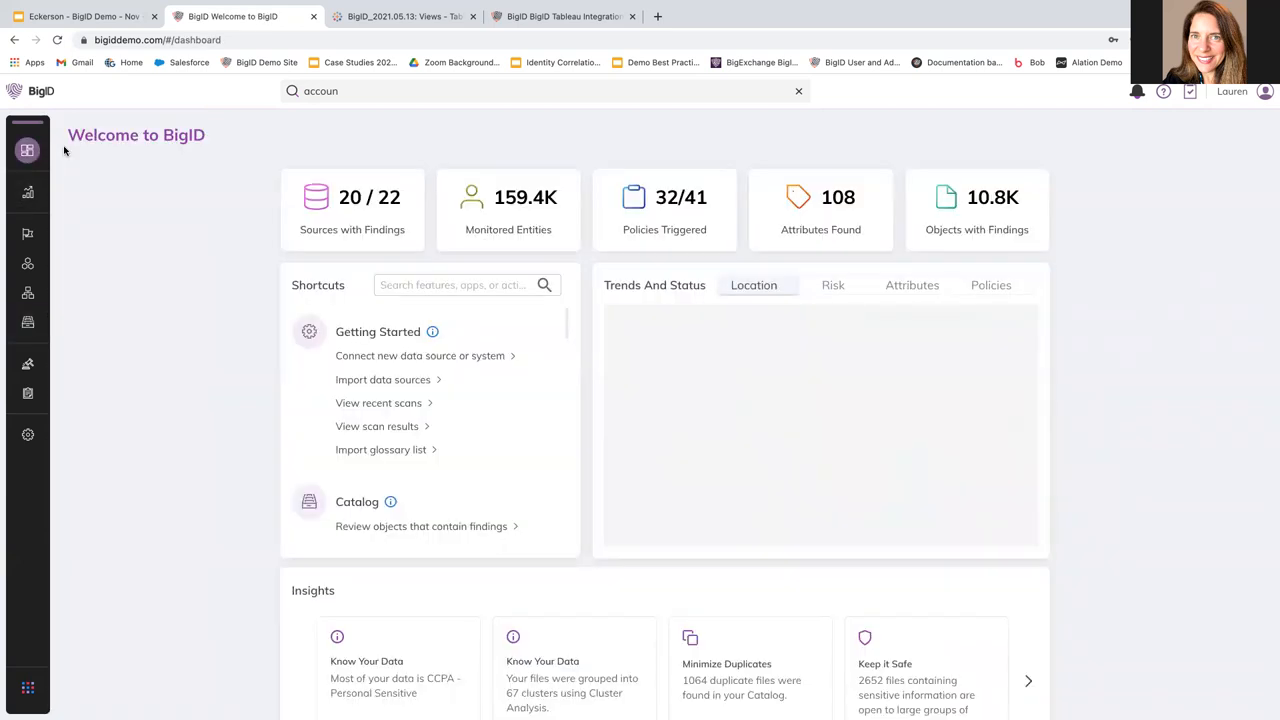